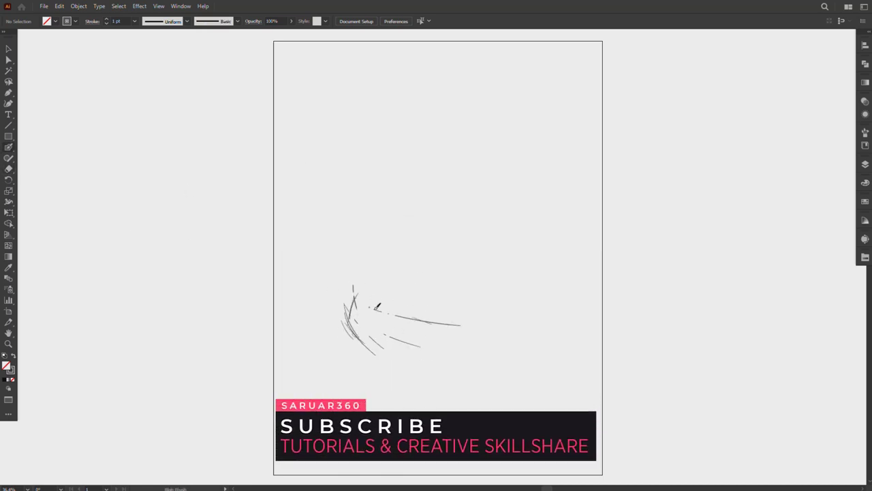
- Sketch the boat hull's curved bottom and its raised right end
{"action": "left_click_drag", "start_coordinate": [346, 312], "coordinate": [461, 310]}
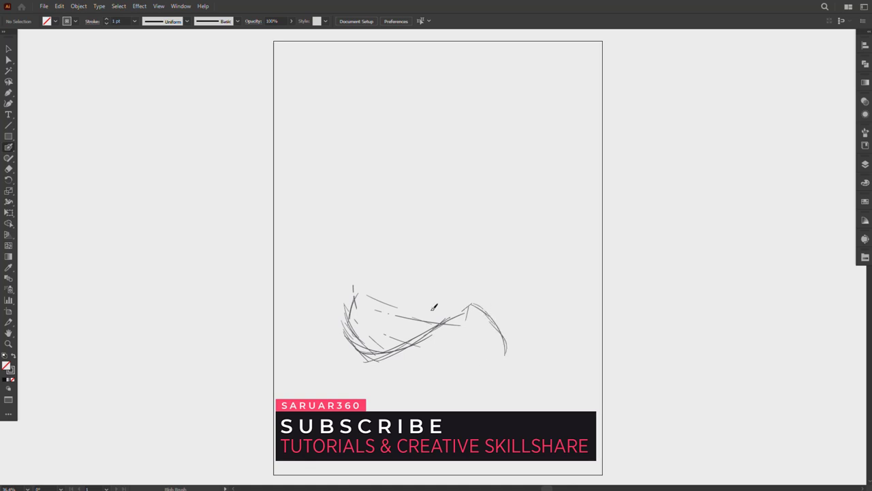
{"action": "left_click_drag", "start_coordinate": [349, 333], "coordinate": [357, 382]}
{"action": "mouse_move", "coordinate": [454, 393]}
{"action": "left_mouse_down"}
{"action": "mouse_move", "coordinate": [470, 302]}
{"action": "mouse_move", "coordinate": [347, 334]}
{"action": "left_mouse_up"}
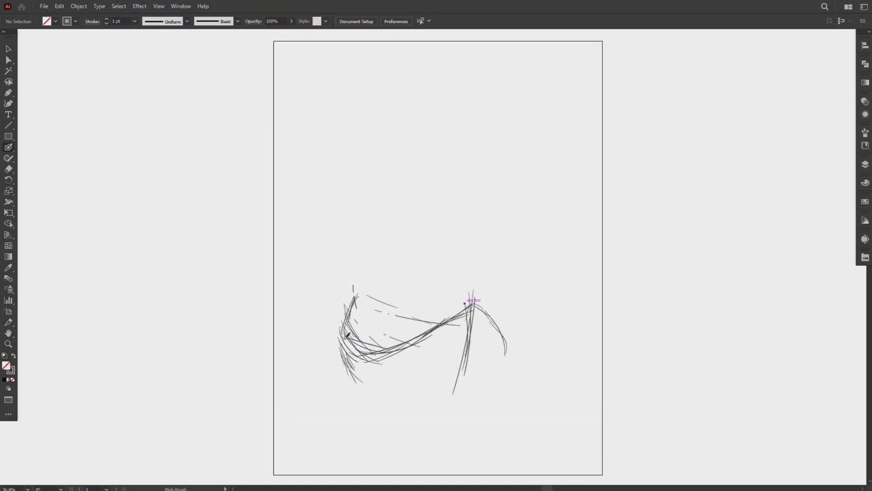
{"action": "mouse_move", "coordinate": [478, 304]}
{"action": "left_mouse_down"}
{"action": "mouse_move", "coordinate": [477, 380]}
{"action": "mouse_move", "coordinate": [490, 390]}
{"action": "left_mouse_up"}
{"action": "left_click_drag", "start_coordinate": [475, 377], "coordinate": [478, 291]}
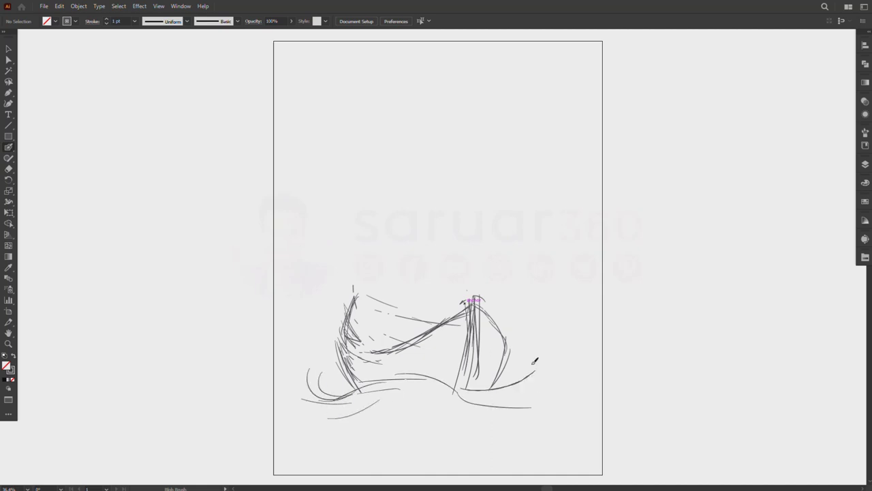
- Sketch layered wave lines beneath the boat
{"action": "left_click_drag", "start_coordinate": [534, 363], "coordinate": [465, 391]}
{"action": "left_click_drag", "start_coordinate": [450, 391], "coordinate": [559, 374]}
{"action": "left_click_drag", "start_coordinate": [453, 394], "coordinate": [559, 395]}
{"action": "left_click_drag", "start_coordinate": [352, 430], "coordinate": [546, 406]}
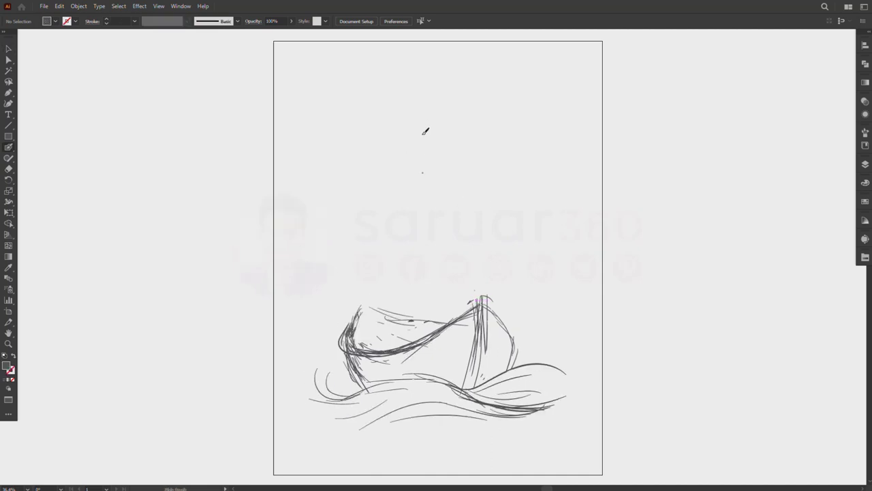
- Draw a tall thin mast and stretch it down onto the boat
{"action": "left_click_drag", "start_coordinate": [423, 77], "coordinate": [430, 249]}
{"action": "left_click_drag", "start_coordinate": [432, 77], "coordinate": [421, 123]}
{"action": "left_click_drag", "start_coordinate": [417, 295], "coordinate": [417, 370]}
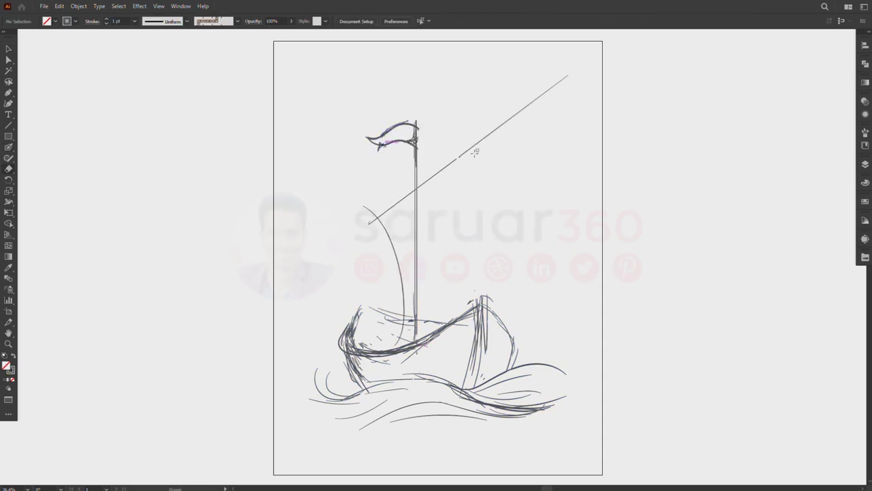
- Shorten the diagonal yard line crossing the flag
{"action": "key", "text": "v"}
{"action": "left_click_drag", "start_coordinate": [421, 184], "coordinate": [385, 192]}
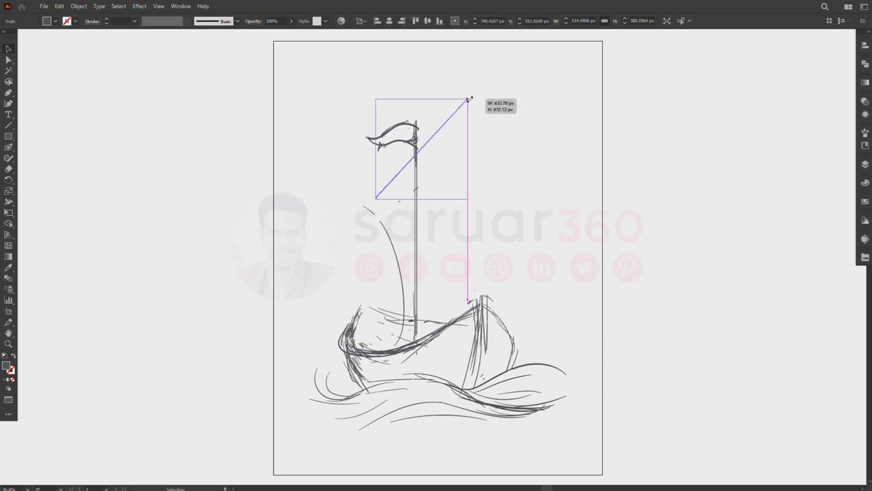
{"action": "left_click_drag", "start_coordinate": [530, 83], "coordinate": [456, 101]}
{"action": "key", "text": "v"}
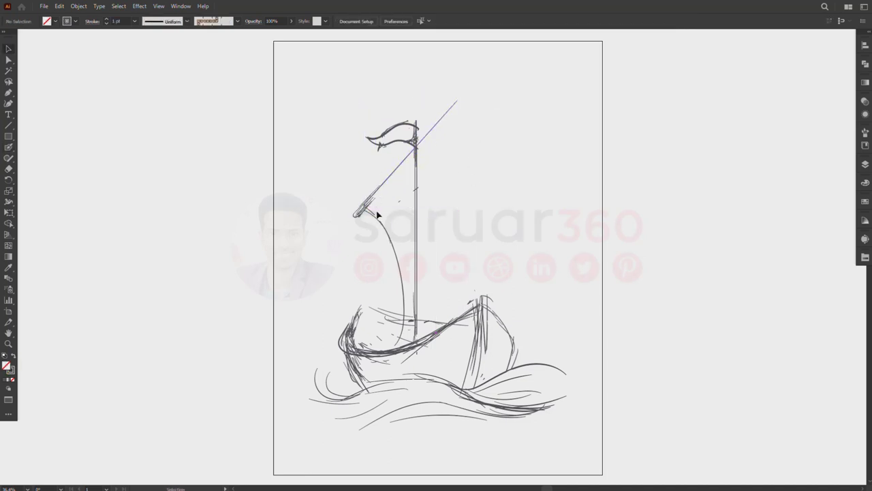
{"action": "left_click", "coordinate": [364, 205]}
{"action": "left_click", "coordinate": [474, 115]}
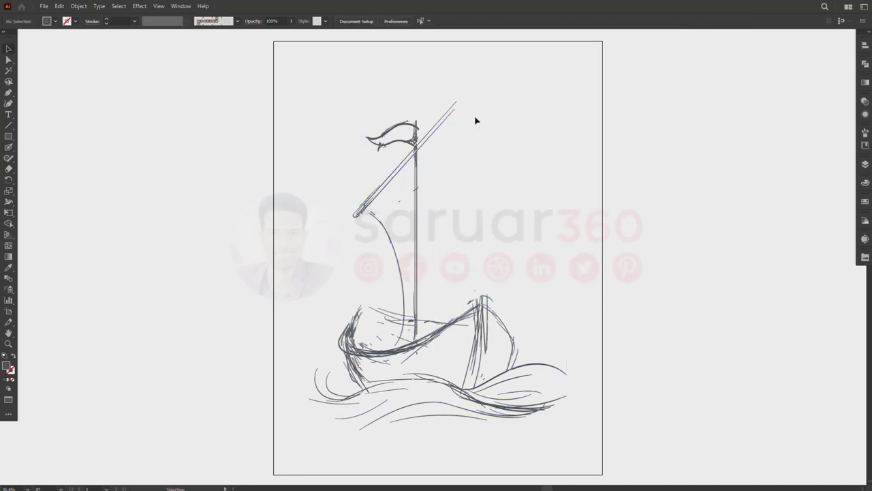
- Trace the sail's left curve and right edge and the hull's right side with the Blob Brush
{"action": "key", "text": "shift+b"}
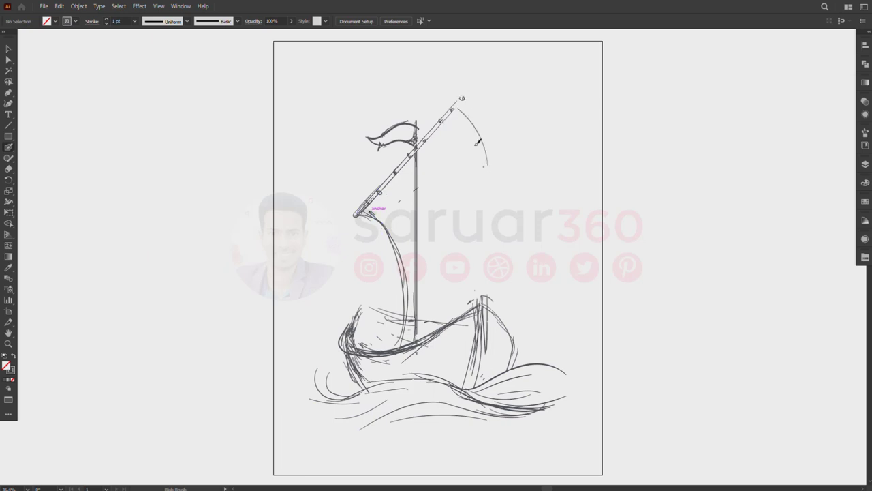
{"action": "left_click_drag", "start_coordinate": [477, 142], "coordinate": [430, 320]}
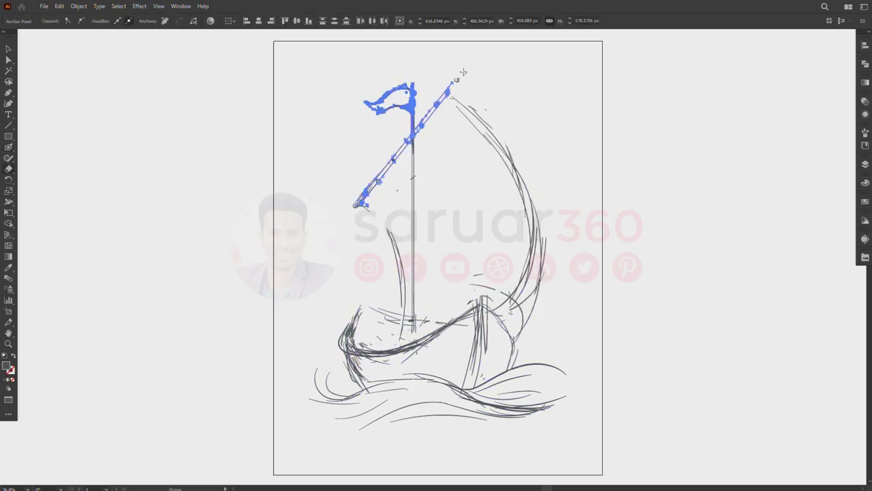
{"action": "key", "text": "shift+b"}
{"action": "left_click_drag", "start_coordinate": [356, 204], "coordinate": [401, 341]}
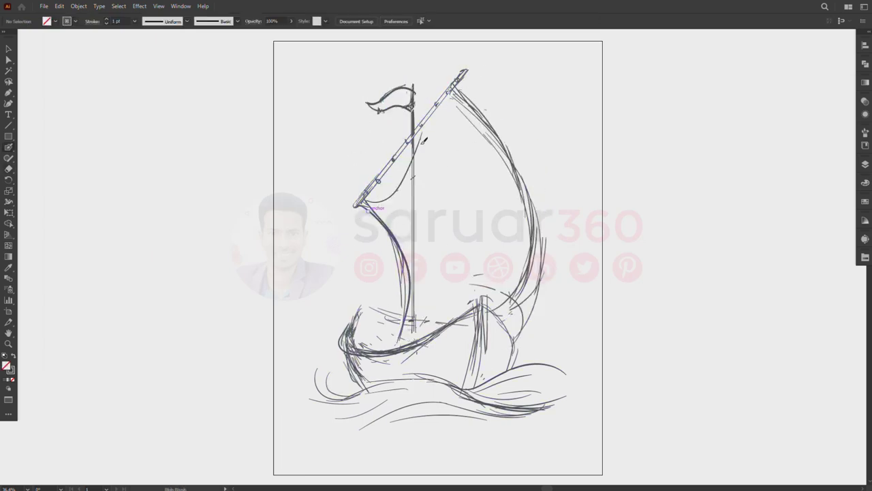
{"action": "mouse_move", "coordinate": [455, 90]}
{"action": "left_mouse_down"}
{"action": "mouse_move", "coordinate": [531, 261]}
{"action": "mouse_move", "coordinate": [492, 344]}
{"action": "left_mouse_up"}
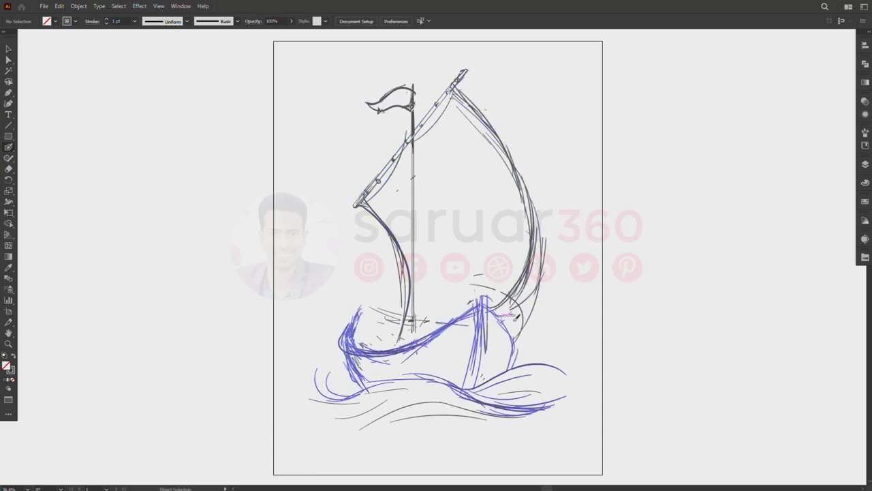
{"action": "left_click_drag", "start_coordinate": [518, 303], "coordinate": [485, 351]}
{"action": "mouse_move", "coordinate": [542, 194]}
{"action": "left_mouse_down"}
{"action": "mouse_move", "coordinate": [515, 351]}
{"action": "mouse_move", "coordinate": [537, 215]}
{"action": "left_mouse_up"}
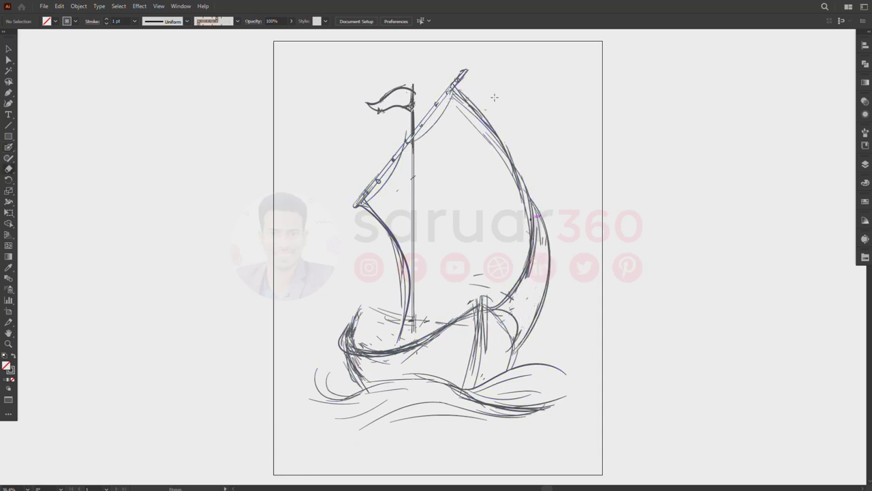
{"action": "key", "text": "a"}
{"action": "left_click_drag", "start_coordinate": [394, 216], "coordinate": [391, 315]}
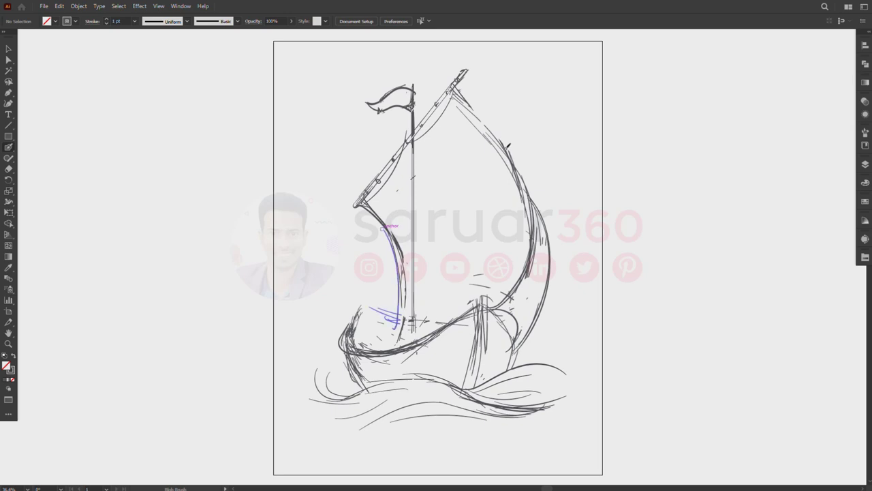
- Shrink the whole boat sketch slightly and add a short dark stroke inside the sail
{"action": "key", "text": "v"}
{"action": "key", "text": "ctrl+a"}
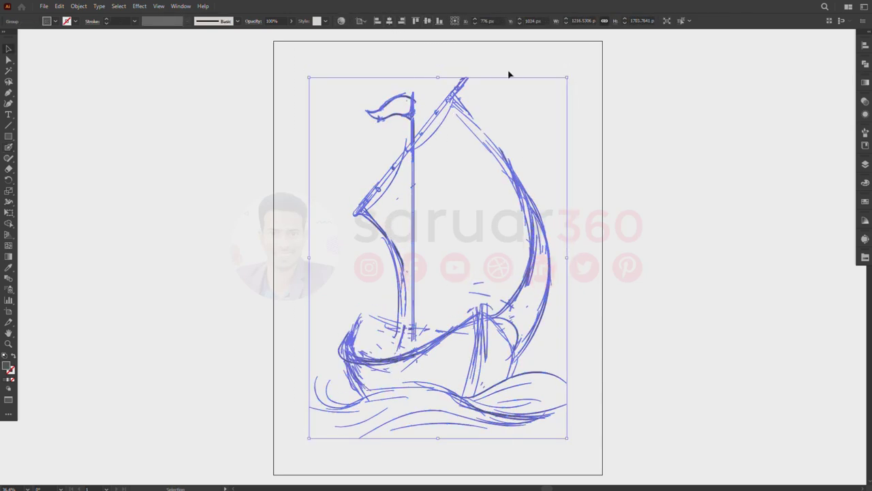
{"action": "left_click_drag", "start_coordinate": [567, 69], "coordinate": [550, 94]}
{"action": "left_click", "coordinate": [603, 164]}
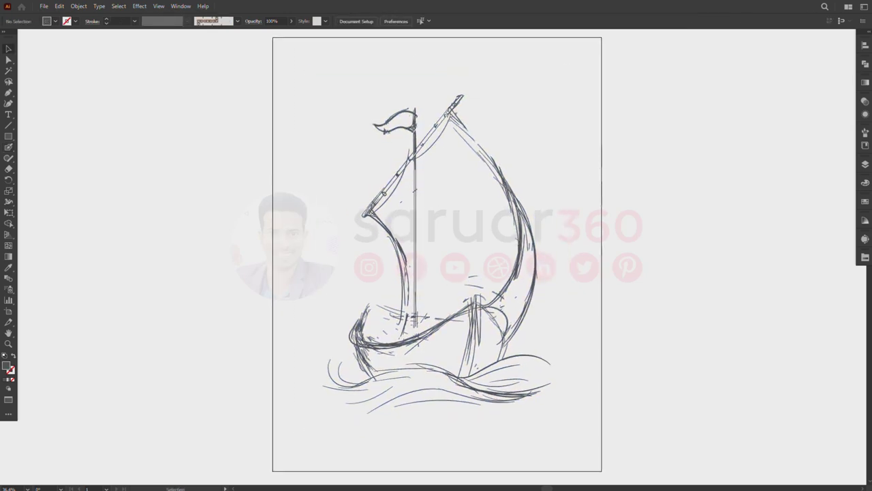
{"action": "key", "text": "shift+x"}
{"action": "left_click_drag", "start_coordinate": [455, 285], "coordinate": [488, 280]}
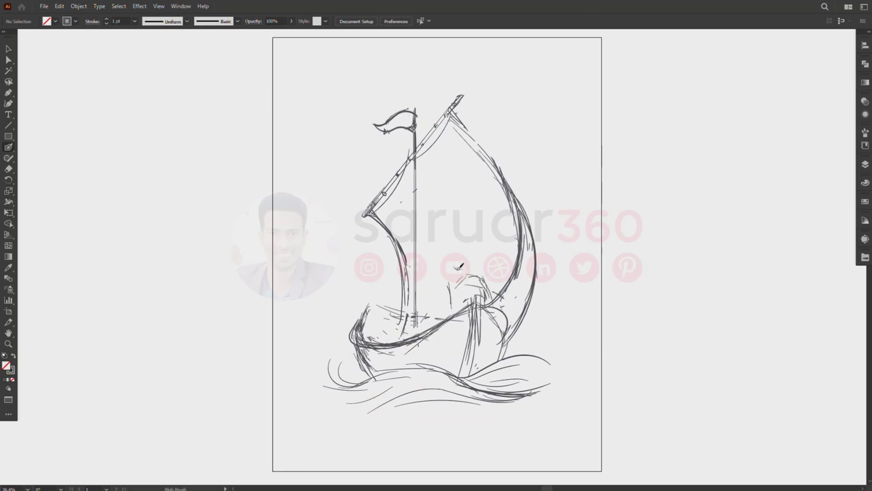
- Sketch the boy's head, nudged lower, plus his arm and a darker fist
{"action": "scroll", "coordinate": [460, 236], "scroll_direction": "up", "scroll_amount": 2}
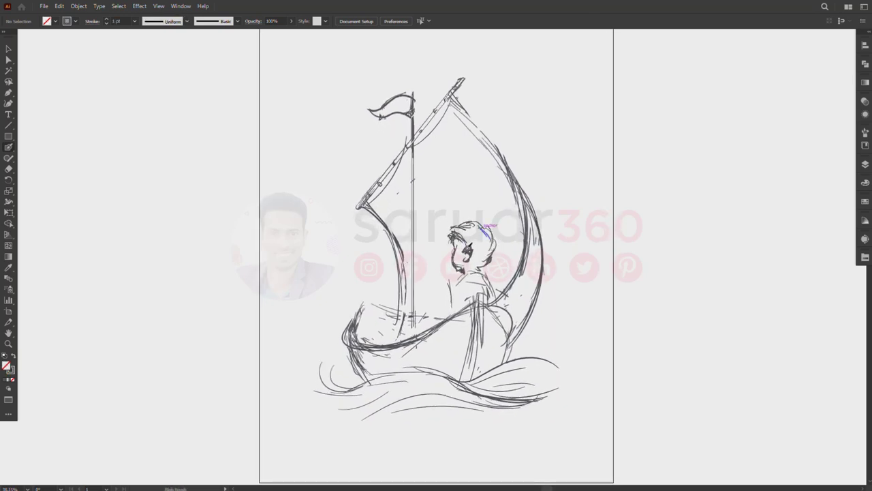
{"action": "left_click", "coordinate": [472, 242]}
{"action": "left_click_drag", "start_coordinate": [472, 242], "coordinate": [471, 251]}
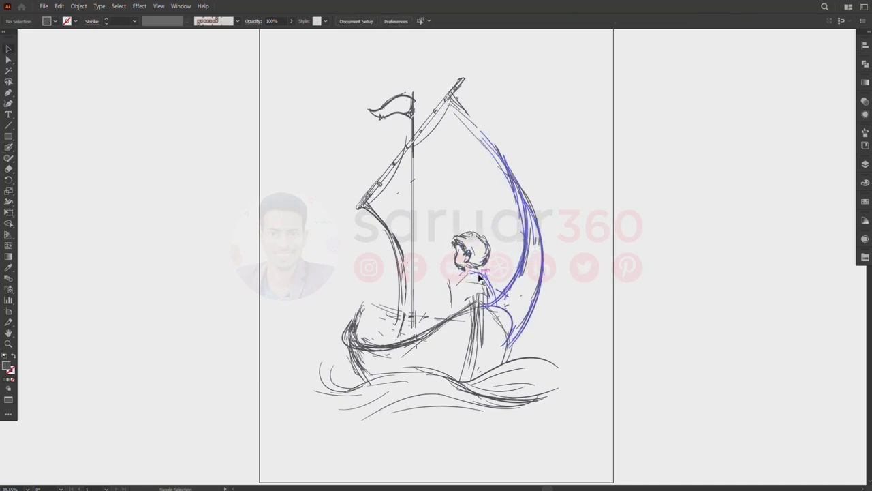
{"action": "left_click_drag", "start_coordinate": [429, 279], "coordinate": [463, 304]}
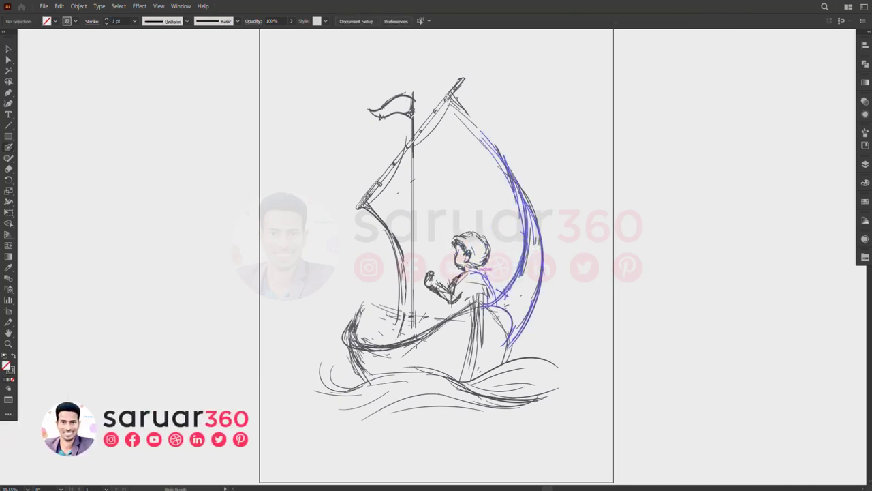
{"action": "left_click", "coordinate": [439, 283]}
{"action": "left_click", "coordinate": [494, 315]}
{"action": "left_click", "coordinate": [440, 286]}
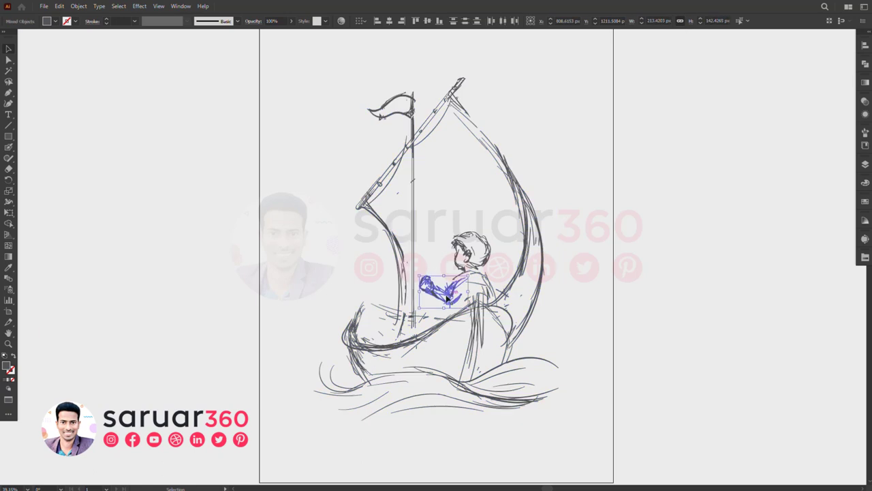
{"action": "key", "text": "ctrl+shift+a"}
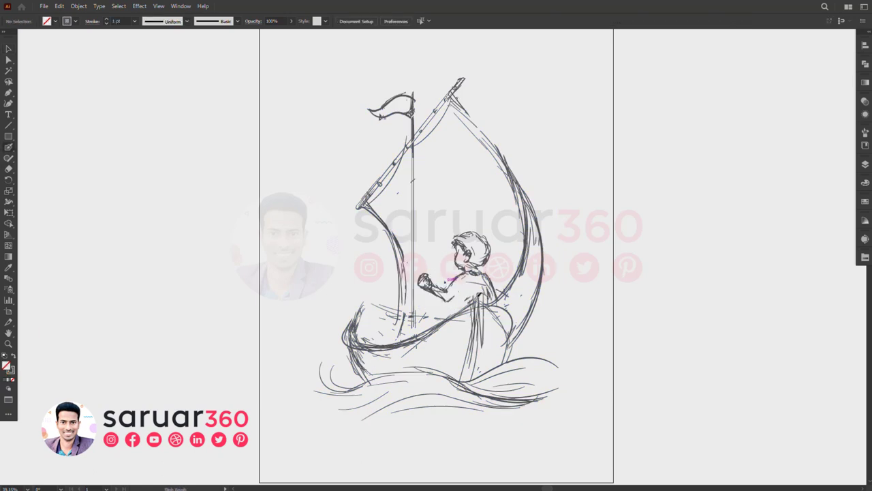
{"action": "key", "text": "shift+b"}
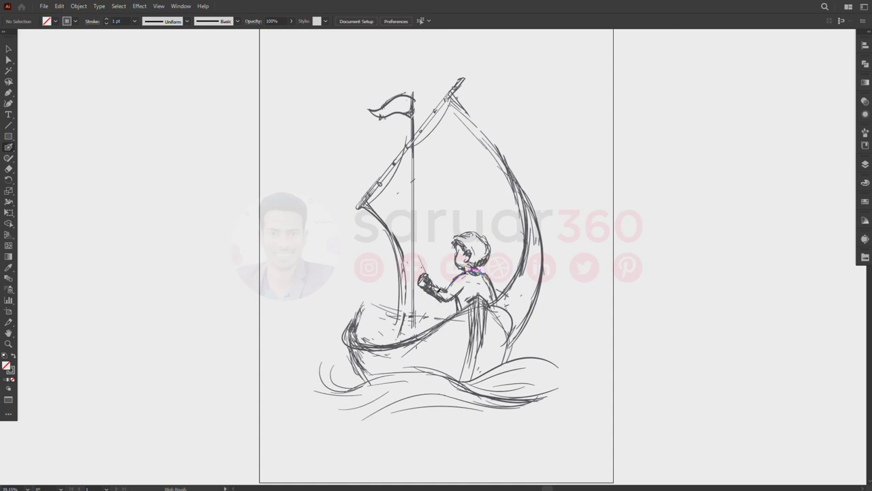
{"action": "left_click_drag", "start_coordinate": [438, 283], "coordinate": [427, 274]}
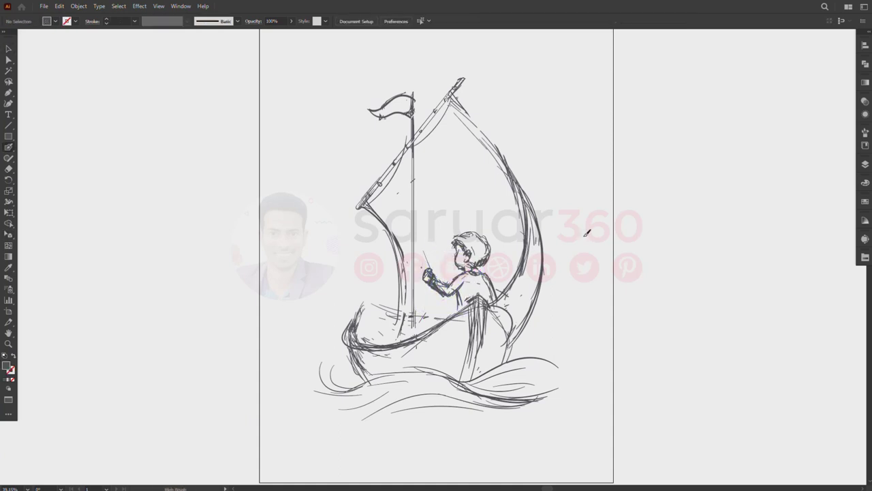
- Sketch a long oar shaft and move it so it reaches into the water
{"action": "left_click_drag", "start_coordinate": [571, 203], "coordinate": [571, 308]}
{"action": "key", "text": "v"}
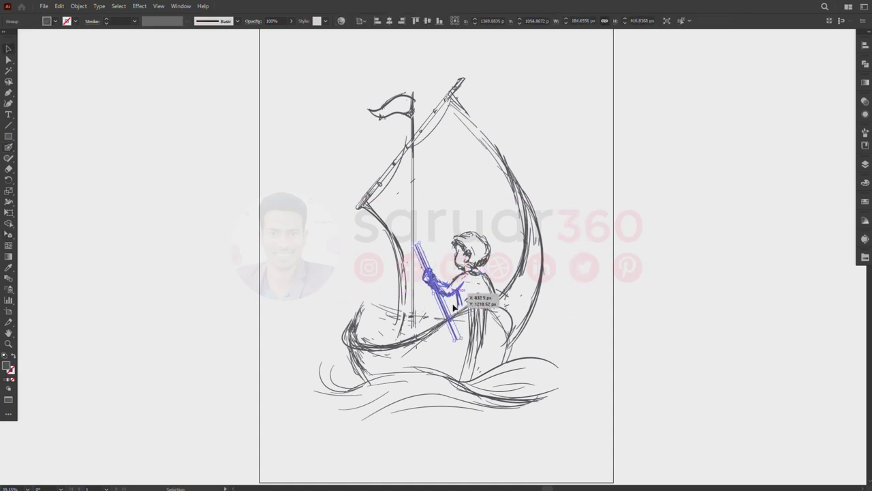
{"action": "left_click", "coordinate": [495, 394]}
{"action": "left_click", "coordinate": [444, 242]}
{"action": "left_click", "coordinate": [502, 307]}
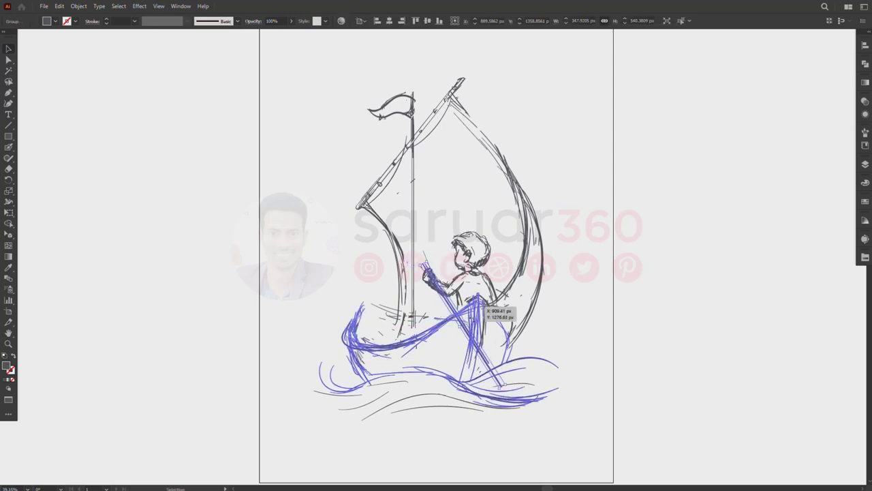
{"action": "mouse_move", "coordinate": [502, 307]}
{"action": "left_mouse_down"}
{"action": "mouse_move", "coordinate": [508, 398]}
{"action": "mouse_move", "coordinate": [534, 436]}
{"action": "left_mouse_up"}
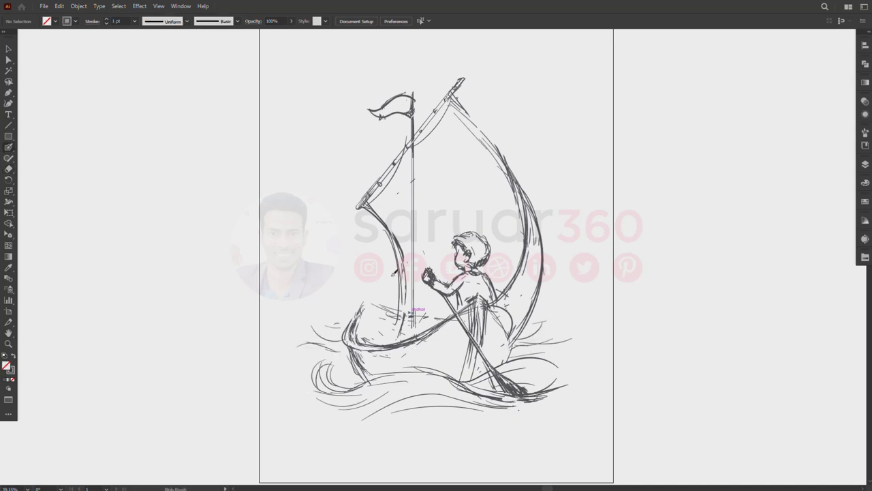
- Ink a thick stroke along the oar and check the dog sketch at the boat's left end
{"action": "left_click_drag", "start_coordinate": [446, 290], "coordinate": [525, 392]}
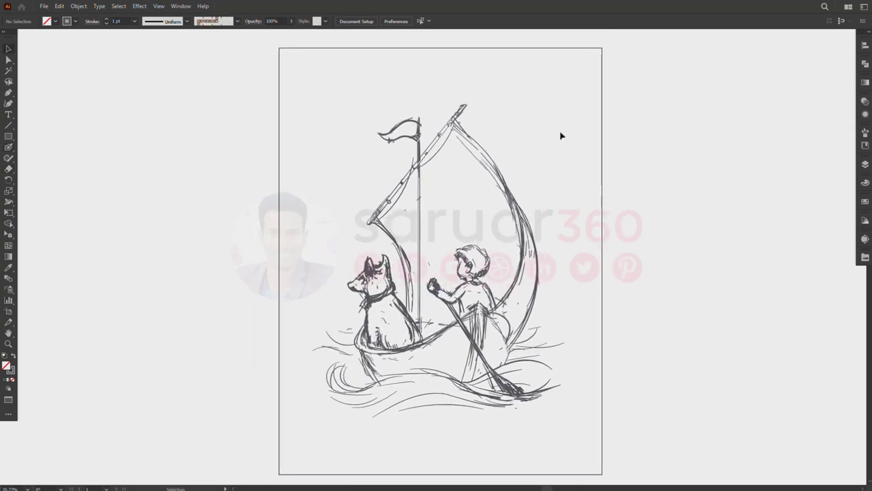
{"action": "key", "text": "v"}
{"action": "left_click_drag", "start_coordinate": [334, 351], "coordinate": [424, 253]}
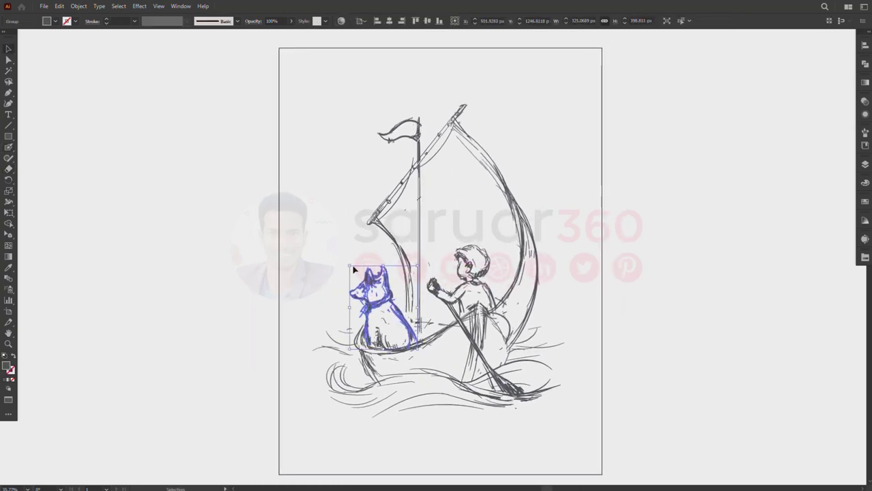
{"action": "left_click", "coordinate": [357, 307]}
{"action": "key", "text": "shift+x"}
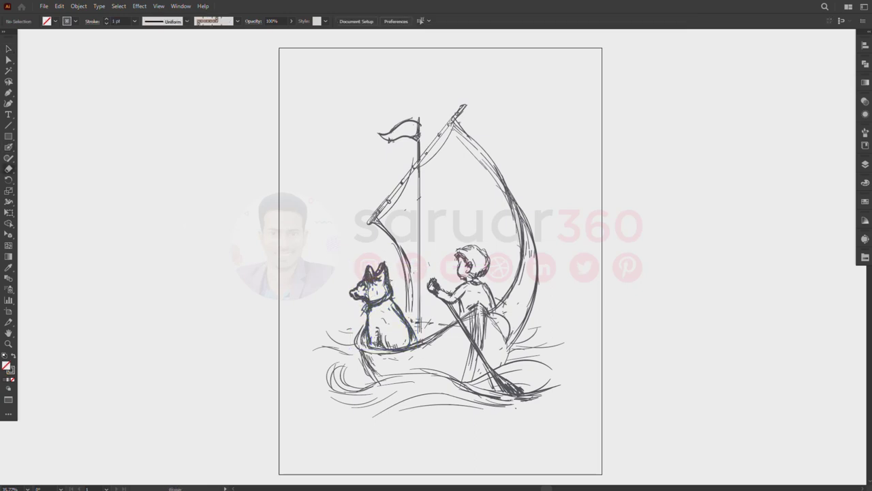
- Erase stray sketch marks, then select all and deselect the sketch
{"action": "scroll", "coordinate": [375, 320], "scroll_direction": "up", "scroll_amount": 1}
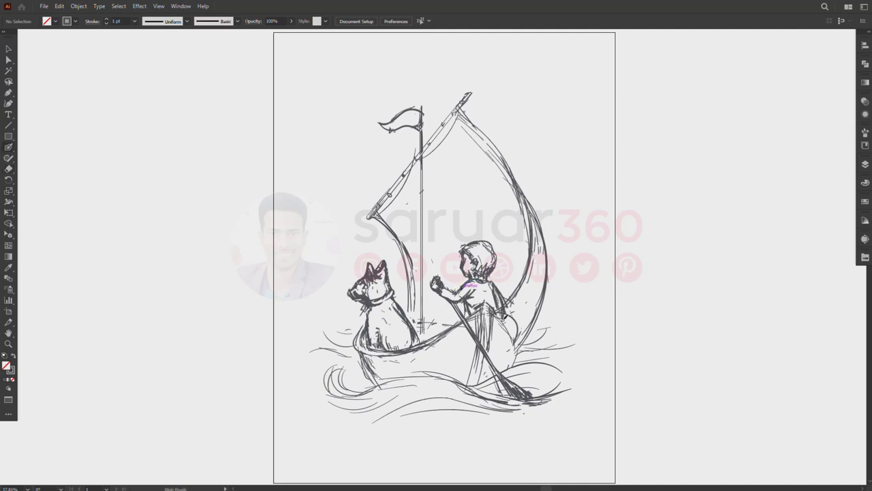
{"action": "key", "text": "shift+e"}
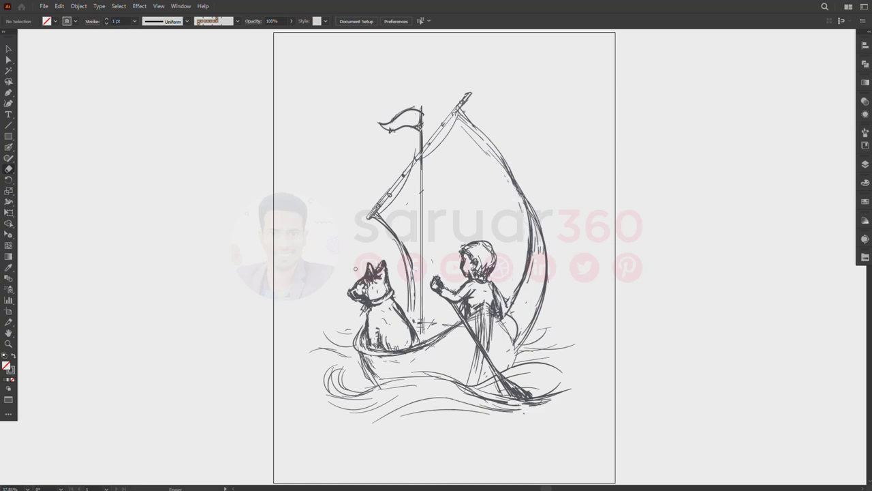
{"action": "key", "text": "v"}
{"action": "key", "text": "ctrl+a"}
{"action": "left_click", "coordinate": [633, 275]}
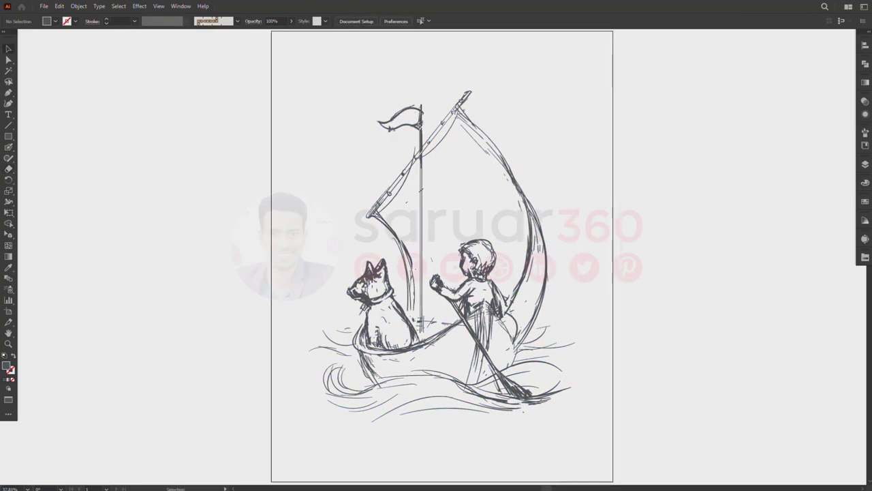
- Fade the sketch to low opacity and create a Calligraphic Brush with Pressure-driven size
{"action": "left_click_drag", "start_coordinate": [644, 259], "coordinate": [531, 188]}
{"action": "left_click", "coordinate": [443, 320]}
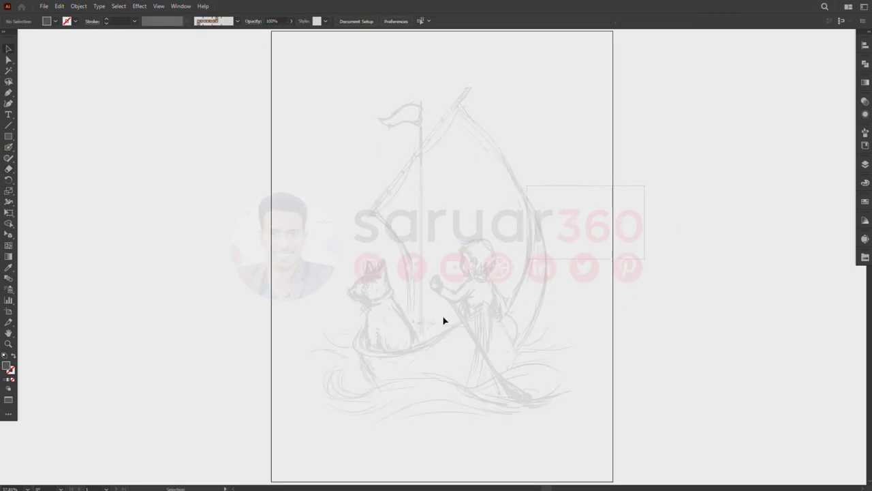
{"action": "left_click", "coordinate": [866, 133]}
{"action": "left_click", "coordinate": [829, 229]}
{"action": "key", "text": "Return"}
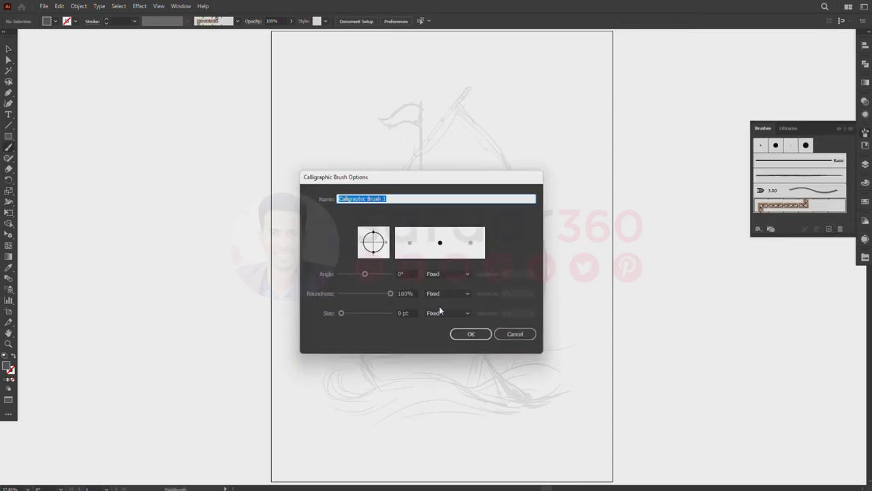
{"action": "left_click", "coordinate": [443, 313]}
{"action": "left_click", "coordinate": [436, 323]}
{"action": "left_click", "coordinate": [532, 313]}
{"action": "left_click", "coordinate": [471, 334]}
- Adjust the Paintbrush smoothness setting and confirm the stroke colour
{"action": "double_click", "coordinate": [8, 146]}
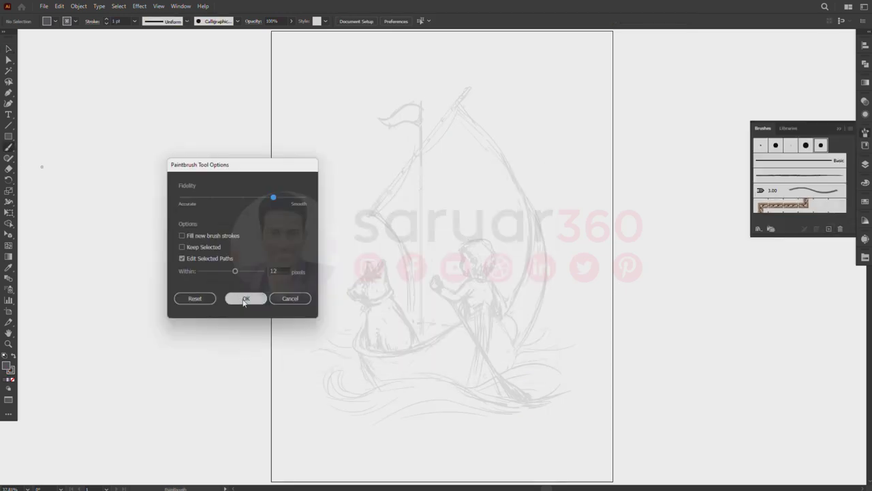
{"action": "left_click", "coordinate": [235, 299]}
{"action": "left_click", "coordinate": [865, 134]}
{"action": "double_click", "coordinate": [10, 370]}
{"action": "key", "text": "Return"}
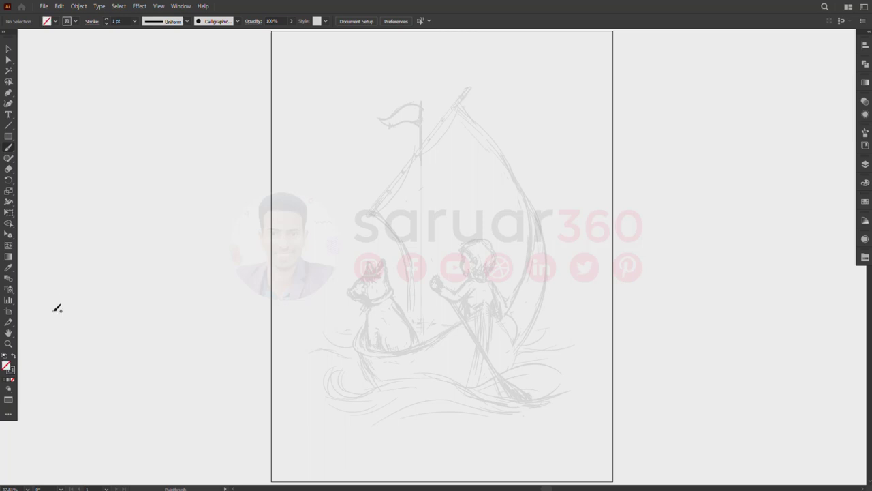
- Ink the hull's top edge as an S-curve ending in a U-shaped hook at the left
{"action": "left_click_drag", "start_coordinate": [360, 147], "coordinate": [418, 332]}
{"action": "key", "text": "ctrl+z"}
{"action": "mouse_move", "coordinate": [367, 324]}
{"action": "left_mouse_down"}
{"action": "mouse_move", "coordinate": [488, 306]}
{"action": "mouse_move", "coordinate": [384, 379]}
{"action": "left_mouse_up"}
{"action": "left_click_drag", "start_coordinate": [359, 346], "coordinate": [469, 331]}
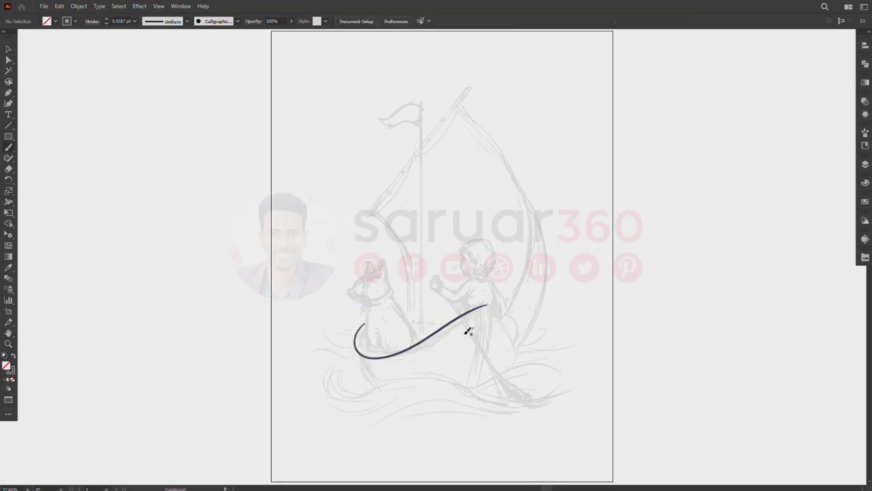
{"action": "key", "text": "ctrl+z"}
{"action": "left_click", "coordinate": [356, 350], "text": "ctrl"}
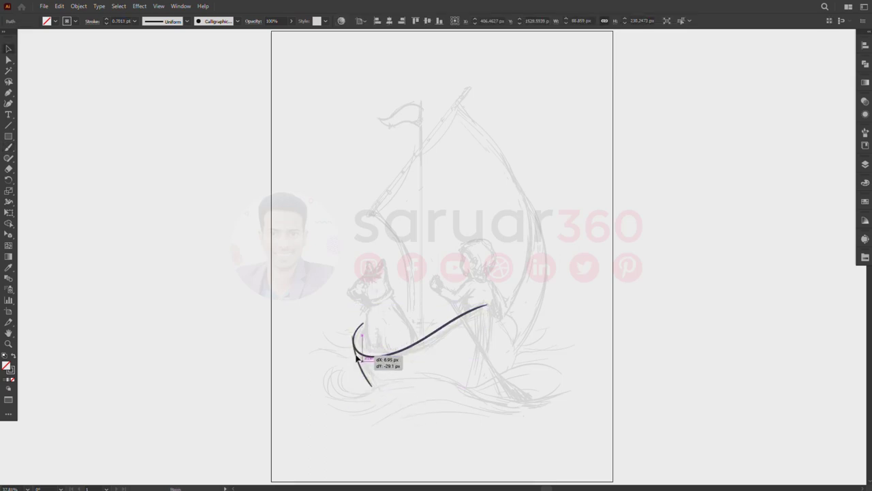
{"action": "key", "text": "a"}
{"action": "left_click", "coordinate": [352, 349]}
{"action": "left_click", "coordinate": [398, 369], "text": "ctrl"}
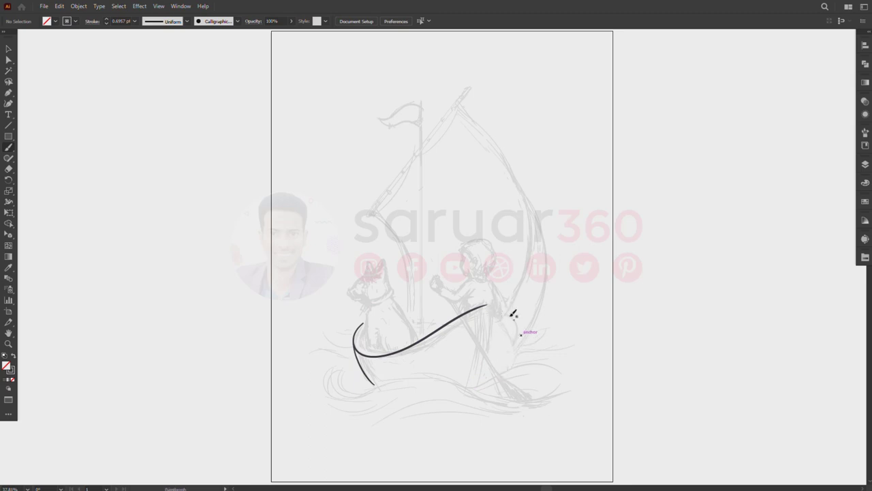
- Ink the hull's right side and an inner line parallel to the rim
{"action": "left_click_drag", "start_coordinate": [489, 308], "coordinate": [501, 378]}
{"action": "left_click", "coordinate": [519, 274], "text": "ctrl"}
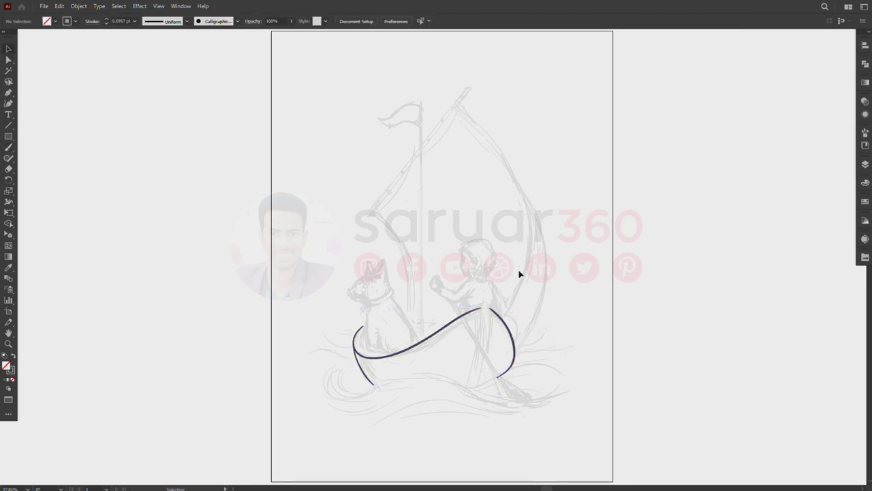
{"action": "left_click_drag", "start_coordinate": [364, 332], "coordinate": [485, 315]}
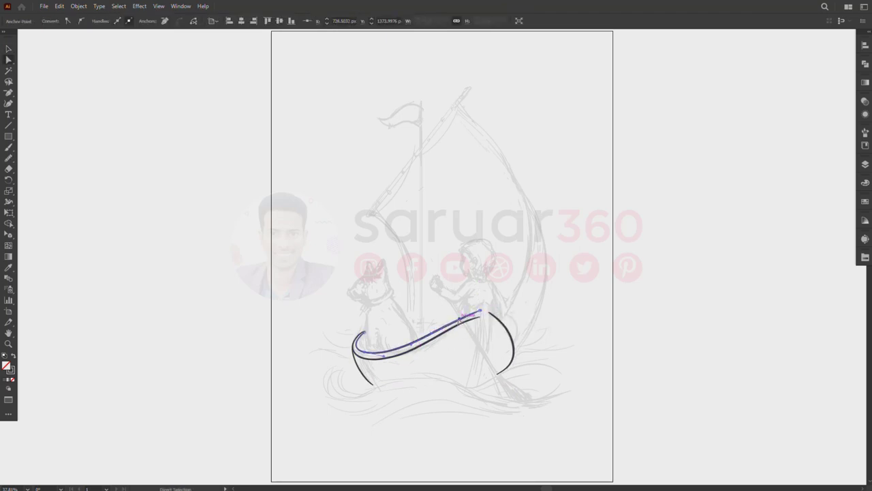
{"action": "left_click", "coordinate": [545, 285], "text": "ctrl"}
- Ink the mast as a straight vertical Paintbrush line
{"action": "key", "text": "b"}
{"action": "left_click_drag", "start_coordinate": [423, 101], "coordinate": [422, 326]}
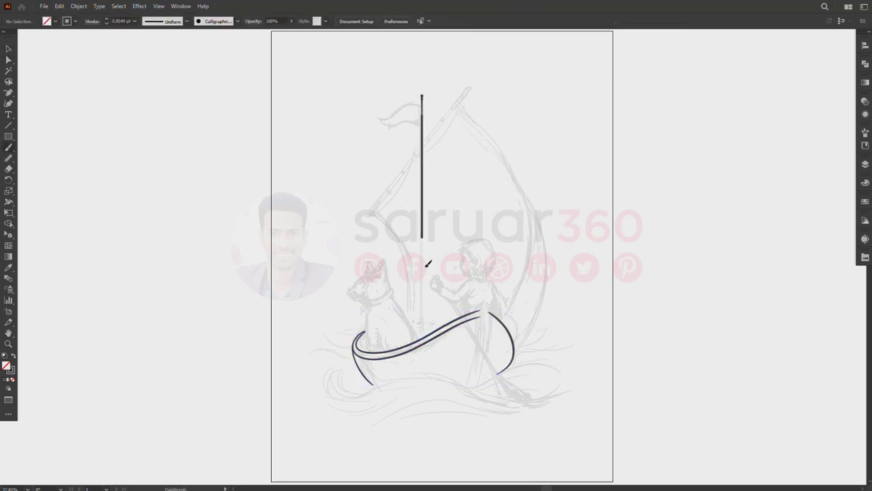
{"action": "left_click", "coordinate": [439, 178], "text": "ctrl"}
{"action": "key", "text": "ctrl+z"}
{"action": "left_click_drag", "start_coordinate": [423, 103], "coordinate": [423, 331]}
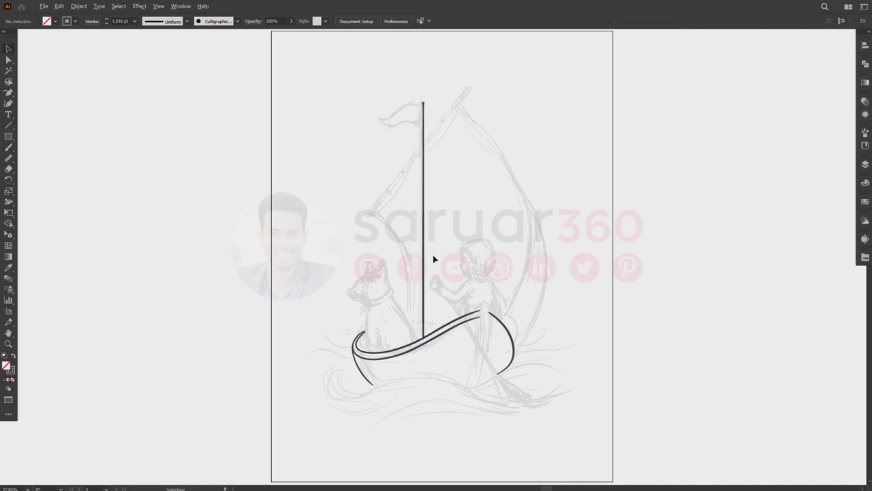
{"action": "left_click", "coordinate": [423, 259], "text": "ctrl"}
{"action": "left_click", "coordinate": [539, 293]}
- Adjust the double-lined mast's length, then copy it and rotate the copy diagonally
{"action": "scroll", "coordinate": [535, 300], "scroll_direction": "up", "scroll_amount": 1}
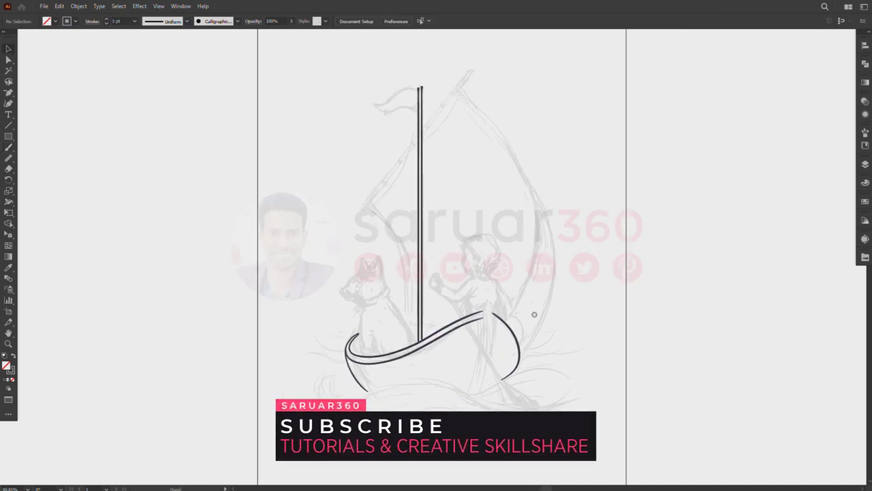
{"action": "left_click_drag", "start_coordinate": [391, 138], "coordinate": [559, 123]}
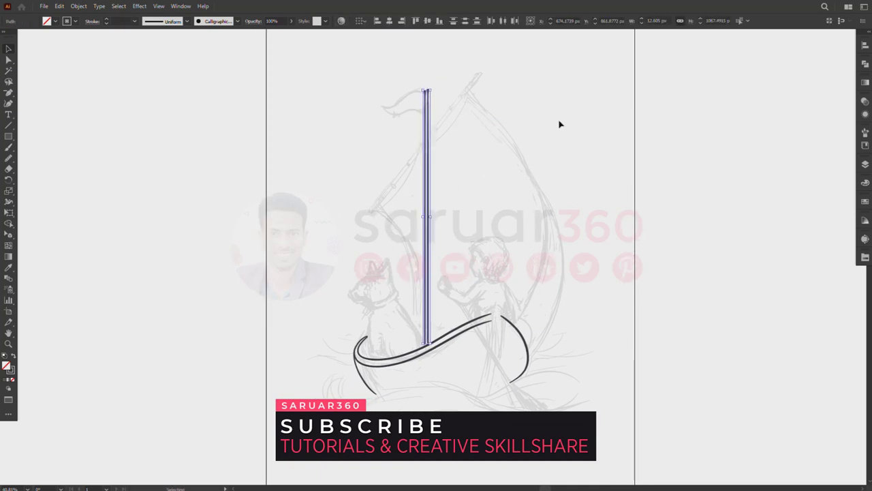
{"action": "left_click", "coordinate": [471, 89]}
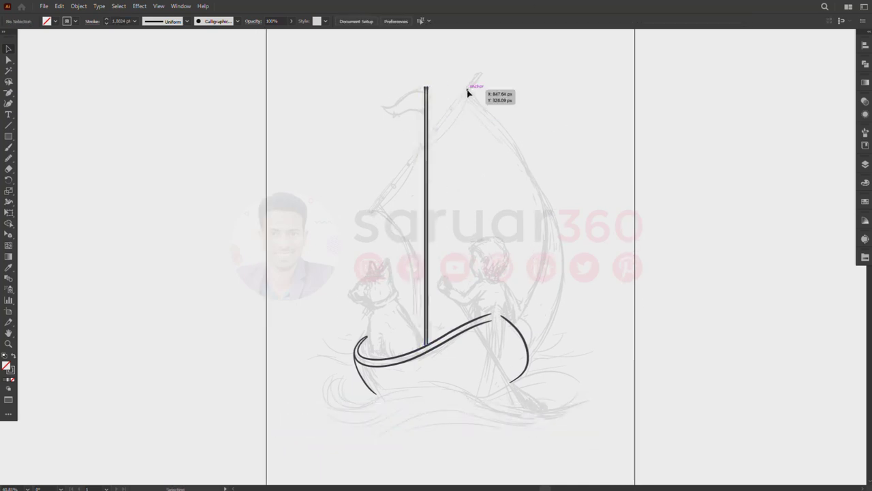
{"action": "left_click_drag", "start_coordinate": [419, 246], "coordinate": [558, 218]}
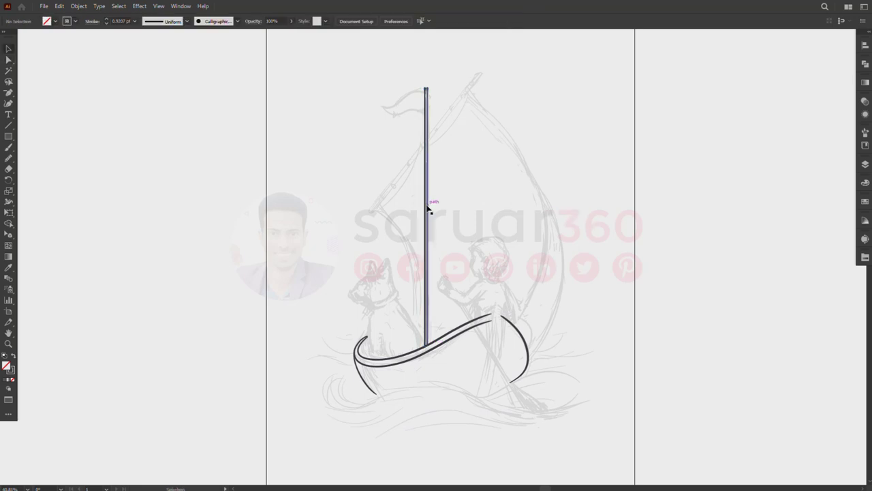
{"action": "left_click", "coordinate": [562, 151]}
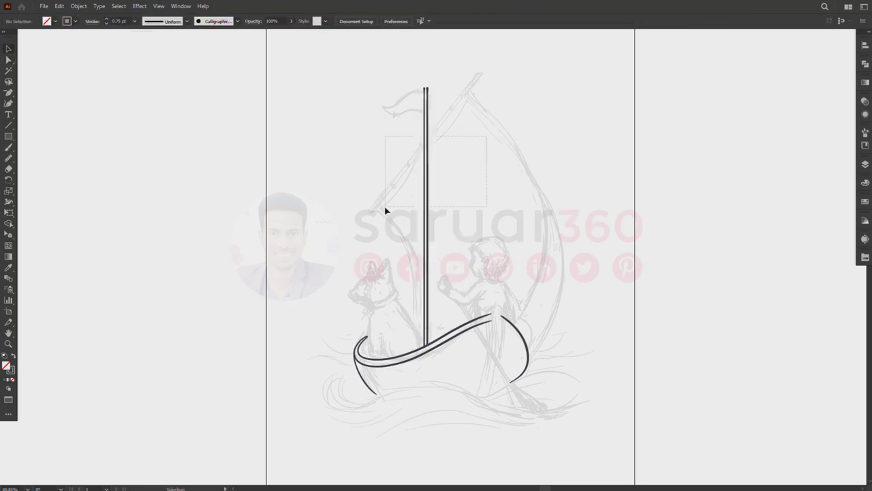
{"action": "left_click_drag", "start_coordinate": [426, 205], "coordinate": [541, 204]}
{"action": "mouse_move", "coordinate": [549, 164]}
{"action": "left_mouse_down"}
{"action": "mouse_move", "coordinate": [575, 183]}
{"action": "mouse_move", "coordinate": [523, 64]}
{"action": "left_mouse_up"}
- Shorten and steepen the diagonal boom across the mast
{"action": "left_click", "coordinate": [633, 119]}
{"action": "left_click_drag", "start_coordinate": [558, 31], "coordinate": [481, 71]}
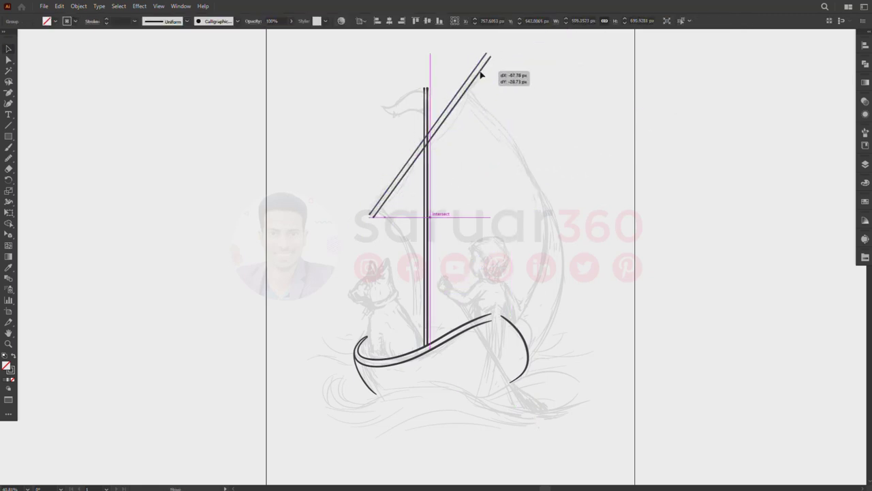
{"action": "left_click", "coordinate": [524, 136]}
{"action": "left_click_drag", "start_coordinate": [526, 215], "coordinate": [533, 219]}
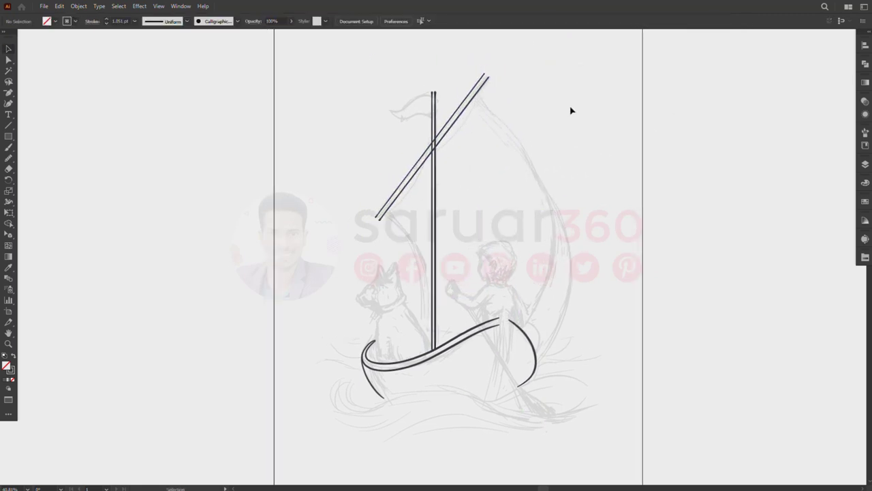
- Ink the sail's left edge and copy it as a right edge extended toward the boat
{"action": "left_click_drag", "start_coordinate": [379, 216], "coordinate": [429, 347]}
{"action": "key", "text": "v"}
{"action": "left_click_drag", "start_coordinate": [402, 241], "coordinate": [504, 116], "text": "alt"}
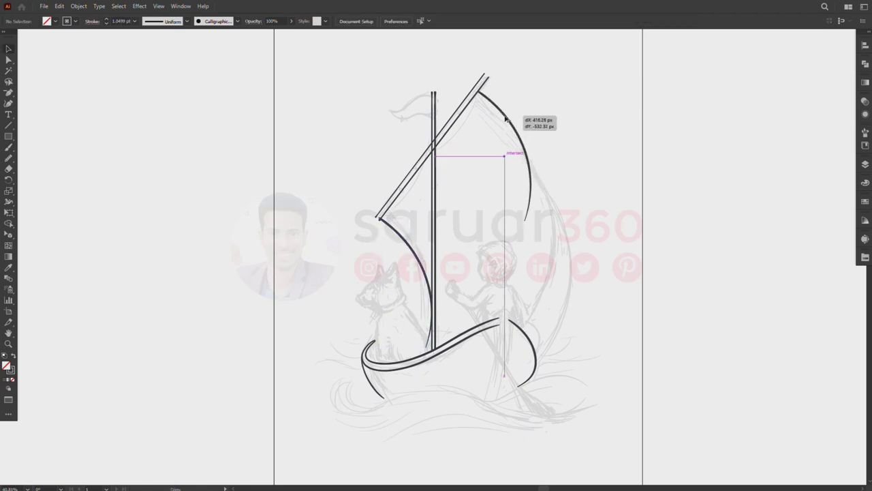
{"action": "left_click", "coordinate": [480, 79]}
{"action": "left_click", "coordinate": [505, 113]}
{"action": "left_click_drag", "start_coordinate": [532, 220], "coordinate": [546, 263]}
{"action": "key", "text": "a"}
{"action": "left_click_drag", "start_coordinate": [541, 211], "coordinate": [551, 302]}
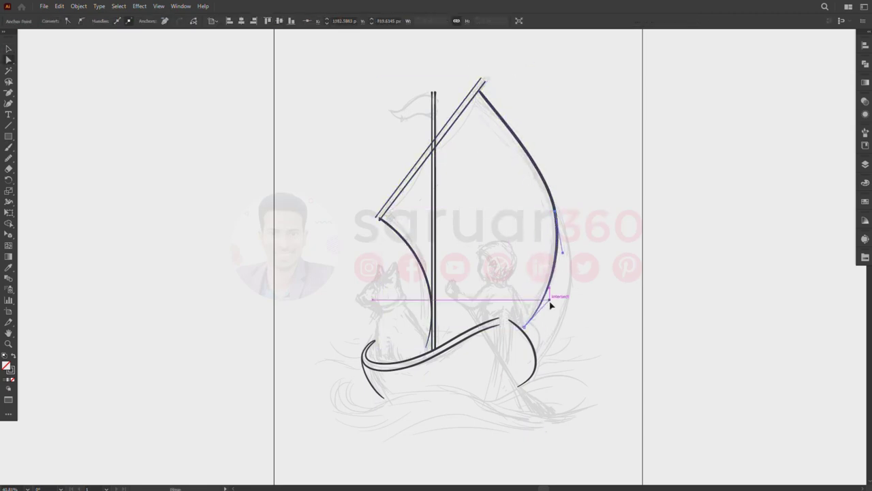
{"action": "left_click", "coordinate": [380, 218]}
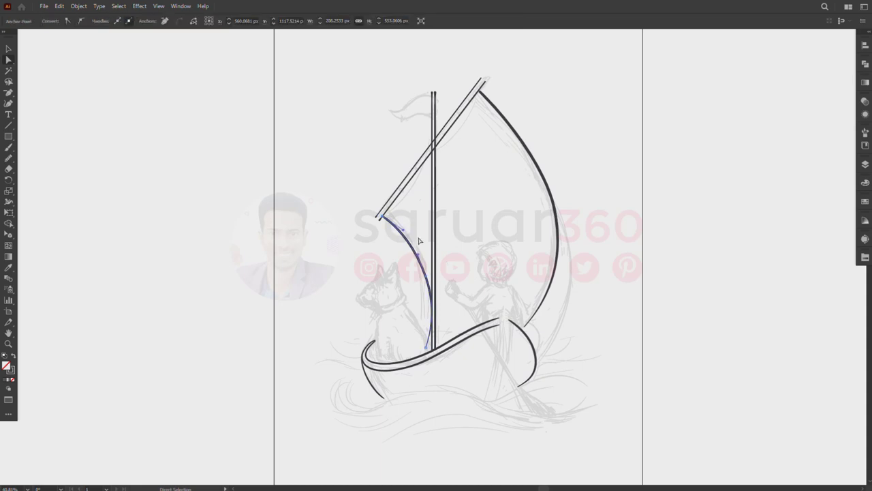
- Pull the right sail curve's top anchor up to the boom's end
{"action": "key", "text": "n"}
{"action": "key", "text": "v"}
{"action": "left_click", "coordinate": [506, 117]}
{"action": "key", "text": "a"}
{"action": "left_click", "coordinate": [503, 96]}
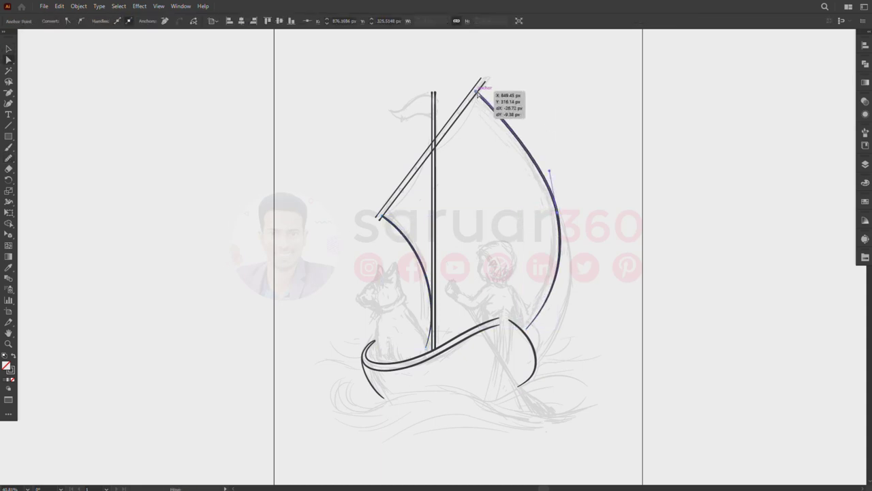
{"action": "left_click_drag", "start_coordinate": [504, 119], "coordinate": [561, 201]}
{"action": "key", "text": "v"}
{"action": "left_click", "coordinate": [569, 143]}
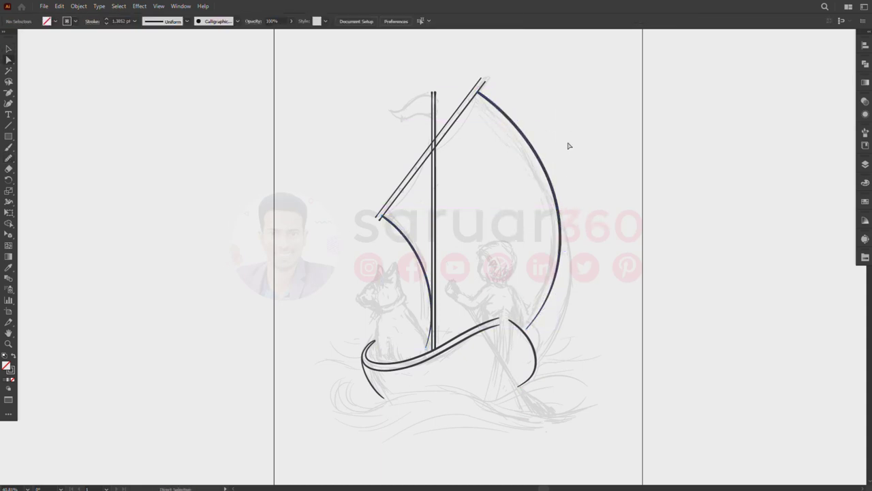
- Reshape the inner sail line upward and adjust the boom's lower-left end point
{"action": "left_click", "coordinate": [560, 262]}
{"action": "key", "text": "a"}
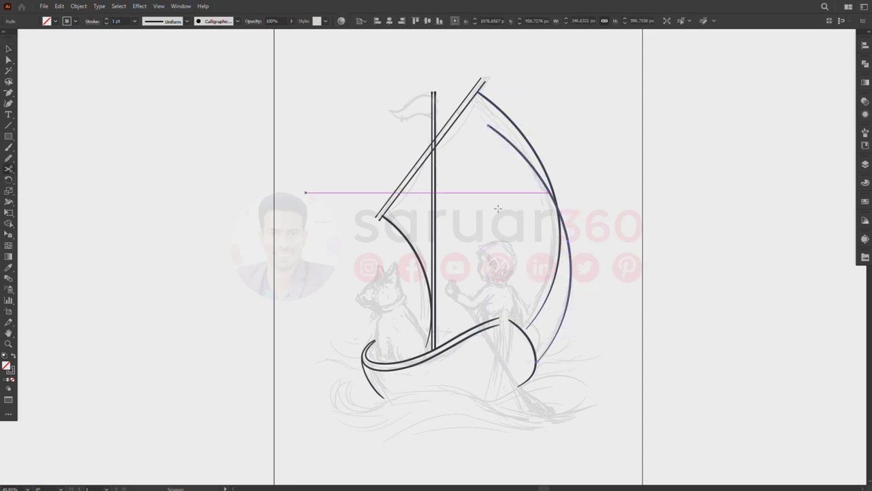
{"action": "mouse_move", "coordinate": [587, 330]}
{"action": "left_mouse_down"}
{"action": "mouse_move", "coordinate": [559, 196]}
{"action": "mouse_move", "coordinate": [590, 232]}
{"action": "left_mouse_up"}
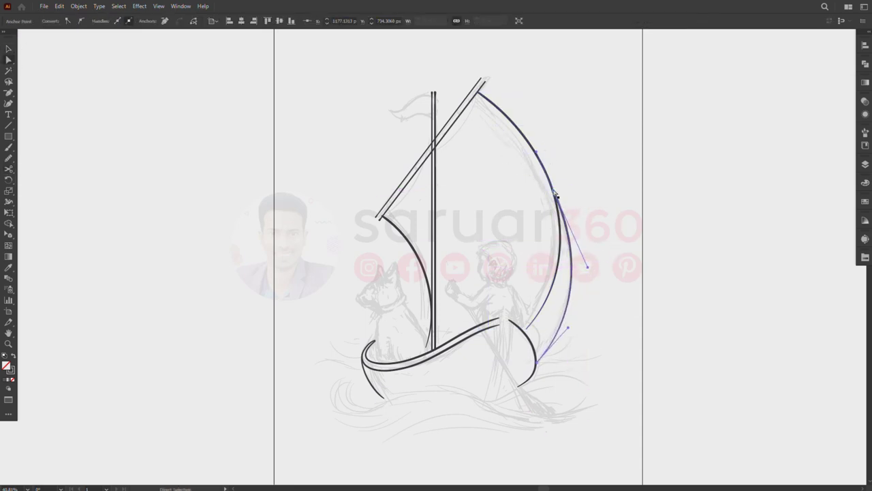
{"action": "left_click", "coordinate": [589, 232]}
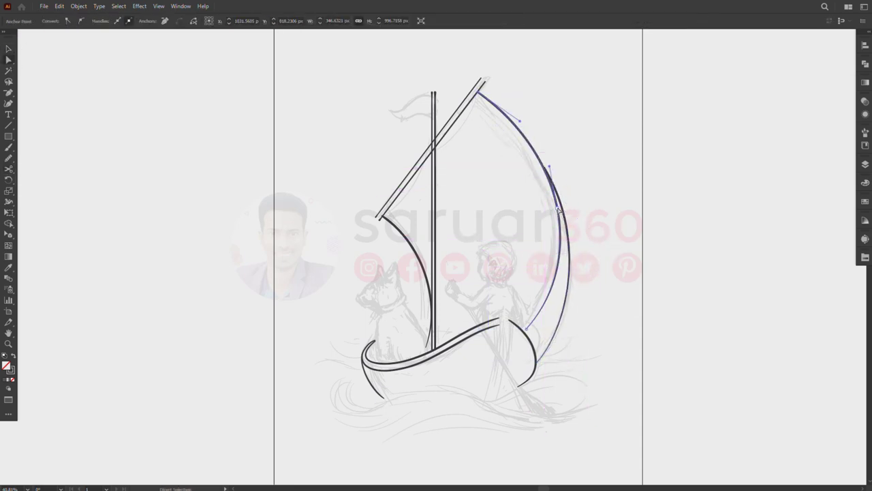
{"action": "left_click_drag", "start_coordinate": [480, 90], "coordinate": [479, 87]}
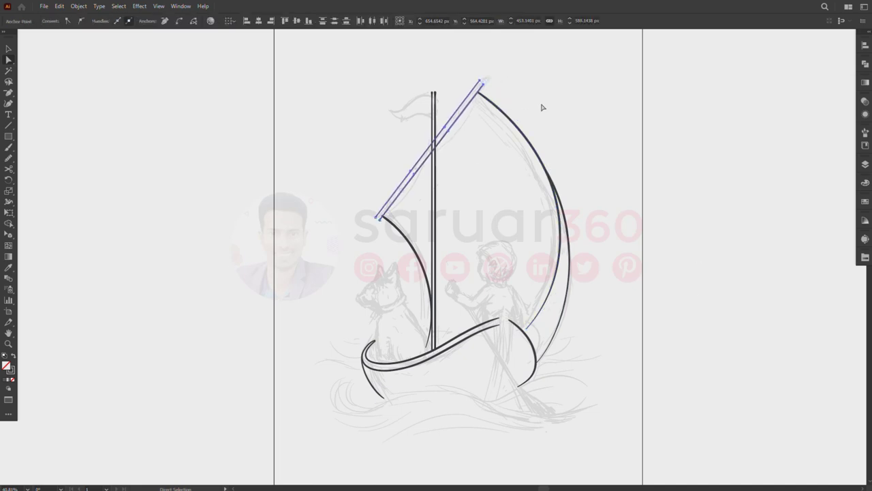
{"action": "left_click_drag", "start_coordinate": [394, 206], "coordinate": [369, 248]}
{"action": "left_click", "coordinate": [441, 253]}
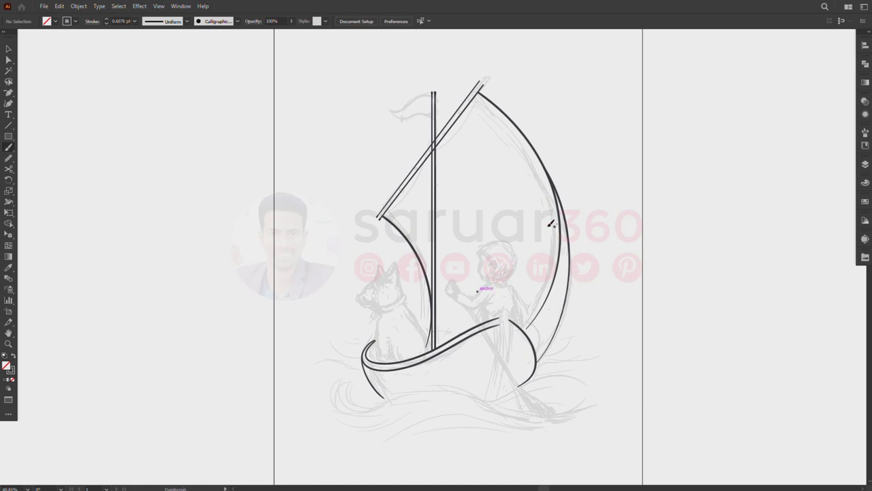
- Ink the boy's face and head outline over the sketch
{"action": "double_click", "coordinate": [8, 148]}
{"action": "left_click", "coordinate": [243, 297]}
{"action": "left_click_drag", "start_coordinate": [482, 248], "coordinate": [489, 281]}
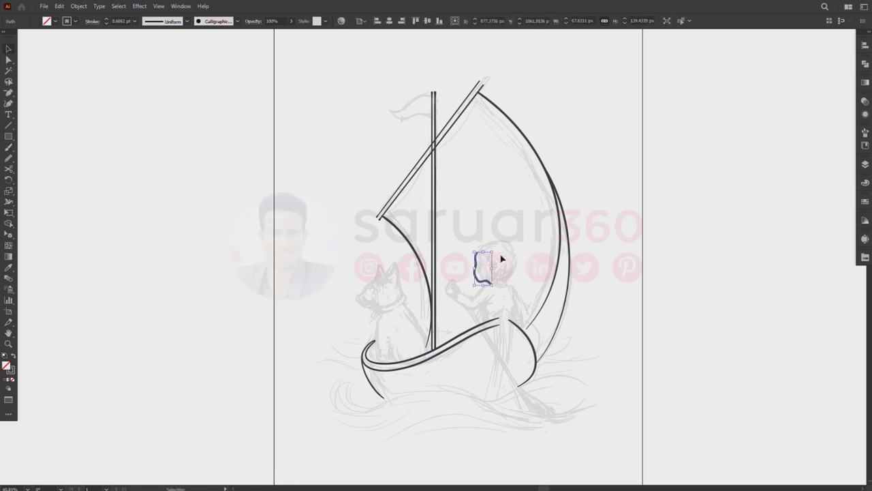
{"action": "left_click_drag", "start_coordinate": [481, 251], "coordinate": [488, 265]}
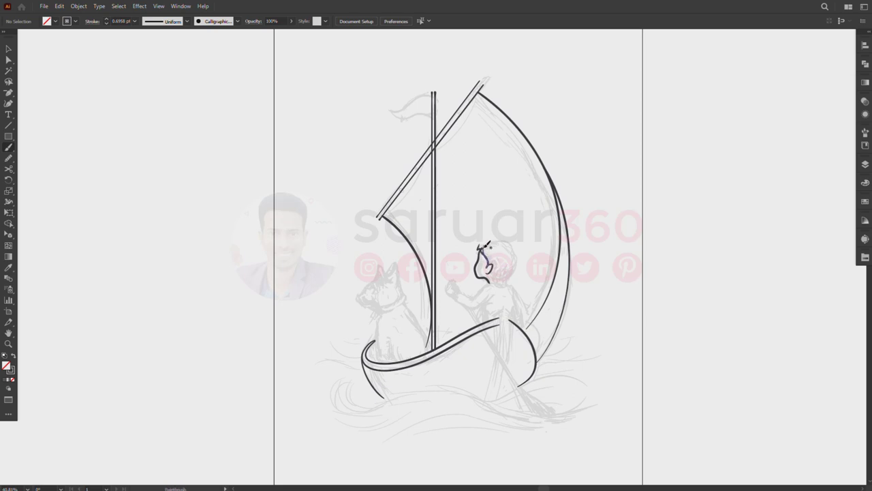
{"action": "mouse_move", "coordinate": [483, 240]}
{"action": "left_mouse_down"}
{"action": "mouse_move", "coordinate": [516, 254]}
{"action": "mouse_move", "coordinate": [505, 266]}
{"action": "left_mouse_up"}
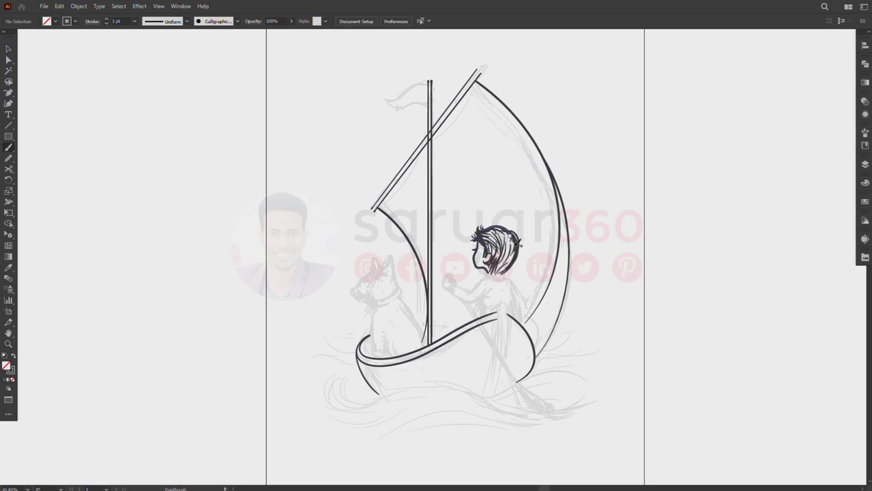
- Ink the boy's outstretched arm with the Paintbrush
{"action": "key", "text": "b"}
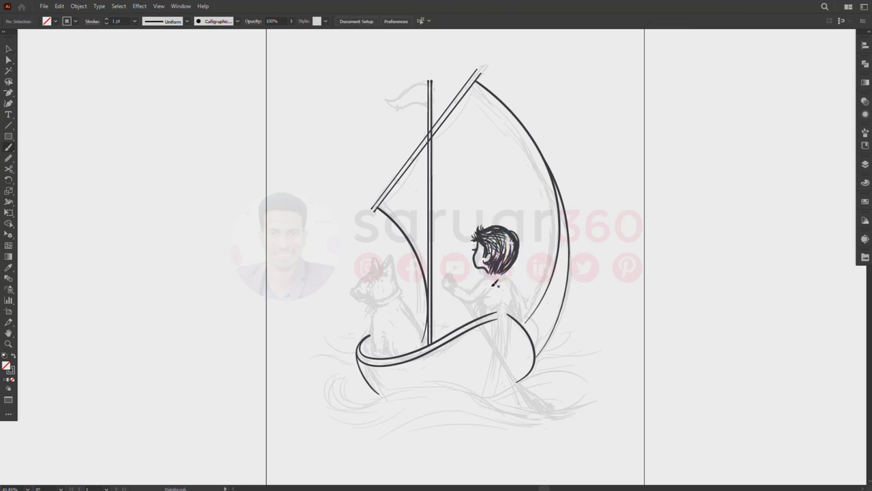
{"action": "left_click_drag", "start_coordinate": [452, 282], "coordinate": [491, 293]}
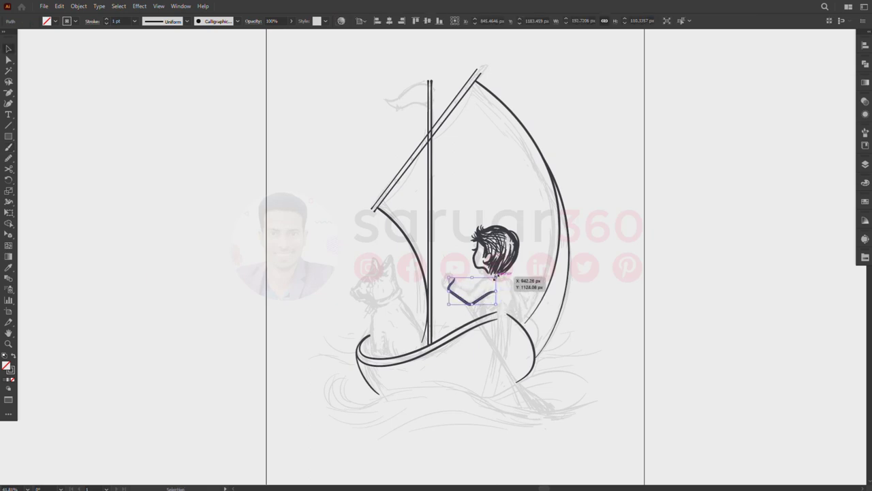
{"action": "key", "text": "v"}
{"action": "left_click", "coordinate": [465, 284]}
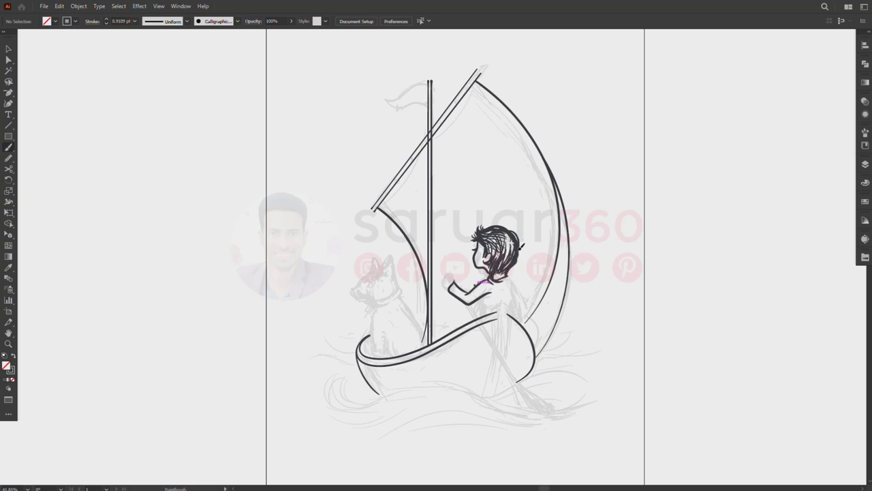
- Ink the boy's back, the oar angling from his hand into the water, and the dog's head
{"action": "left_click_drag", "start_coordinate": [520, 281], "coordinate": [529, 318]}
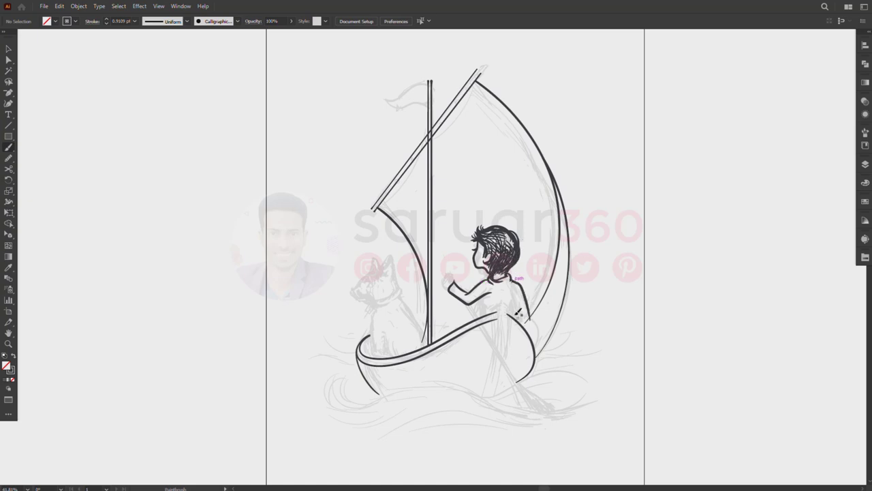
{"action": "left_click_drag", "start_coordinate": [444, 279], "coordinate": [540, 406]}
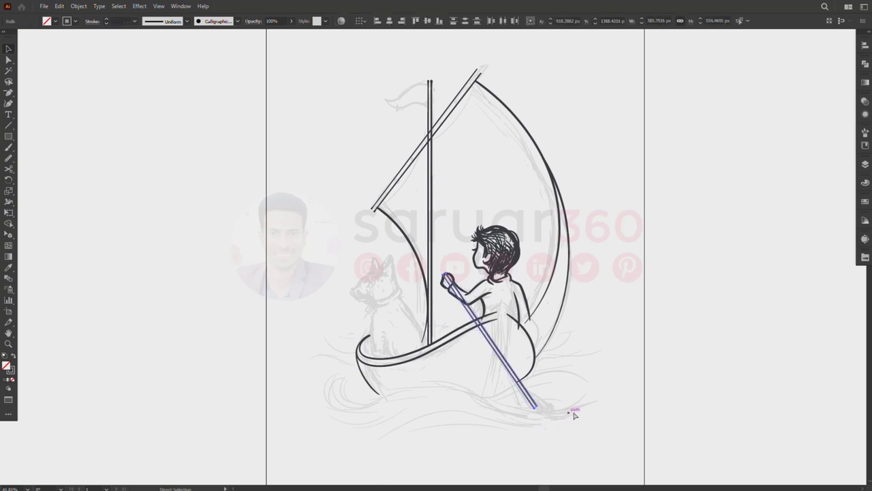
{"action": "left_click_drag", "start_coordinate": [511, 362], "coordinate": [584, 422]}
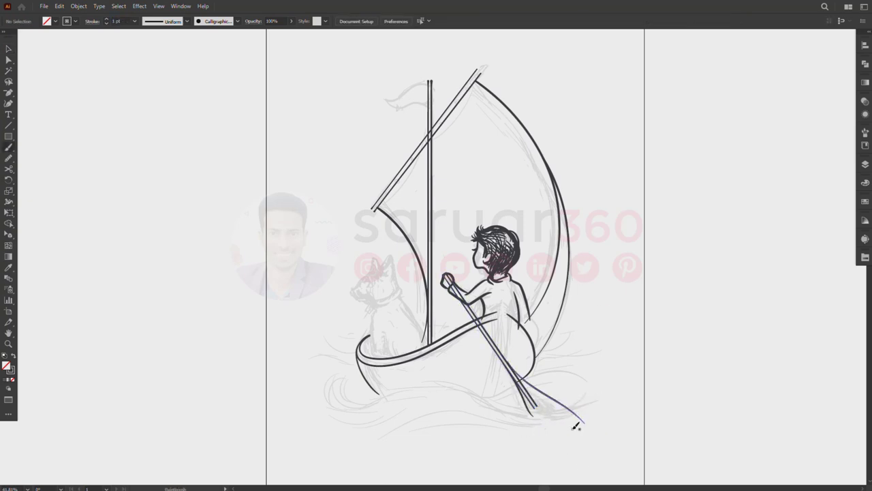
{"action": "mouse_move", "coordinate": [373, 268]}
{"action": "left_mouse_down"}
{"action": "mouse_move", "coordinate": [352, 293]}
{"action": "mouse_move", "coordinate": [382, 279]}
{"action": "mouse_move", "coordinate": [363, 298]}
{"action": "mouse_move", "coordinate": [361, 290]}
{"action": "left_mouse_up"}
- Hatch the dog's ear and head and draw a two-line collar around its neck
{"action": "key", "text": "a"}
{"action": "key", "text": "b"}
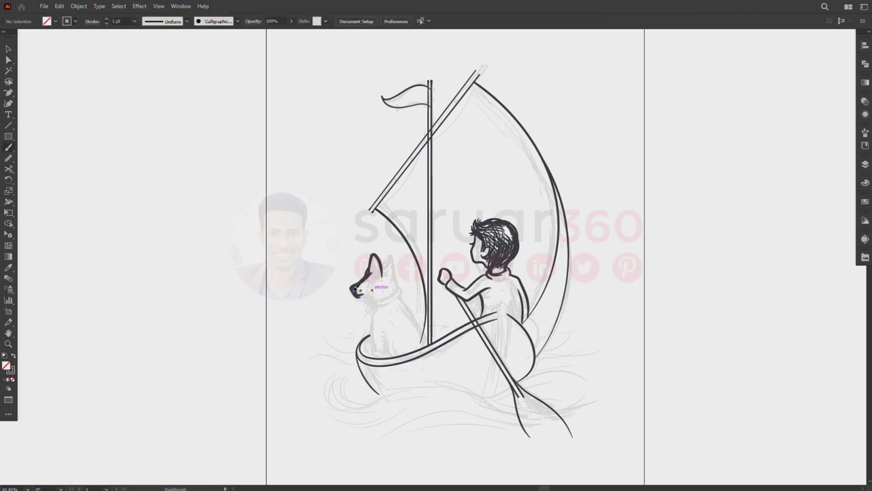
{"action": "left_click", "coordinate": [386, 261], "text": "ctrl"}
{"action": "key", "text": "ctrl+shift+a"}
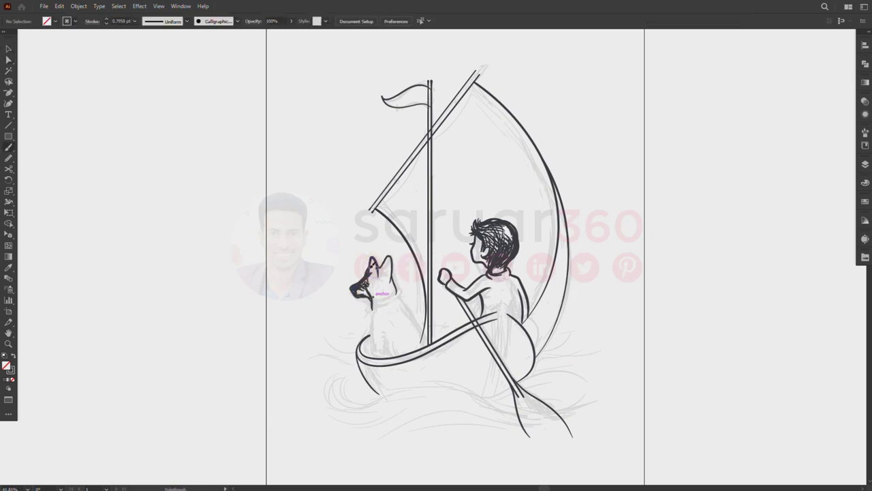
{"action": "left_click_drag", "start_coordinate": [373, 256], "coordinate": [383, 270]}
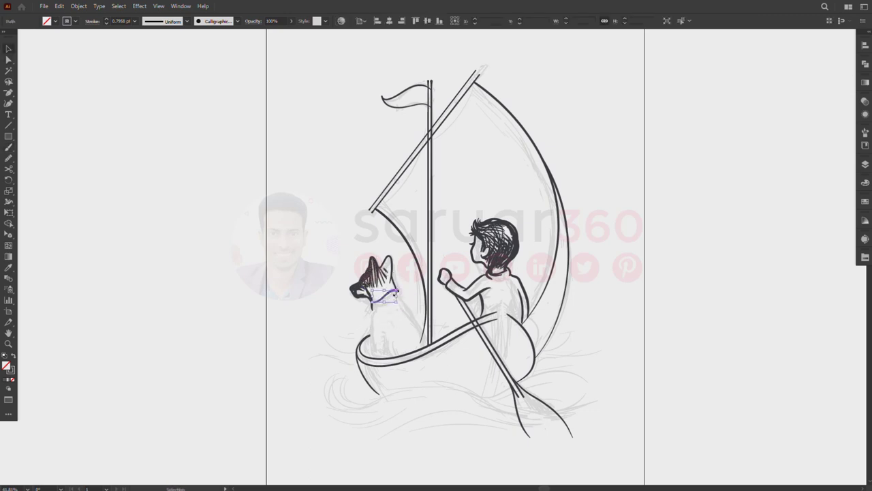
{"action": "left_click_drag", "start_coordinate": [399, 292], "coordinate": [362, 312]}
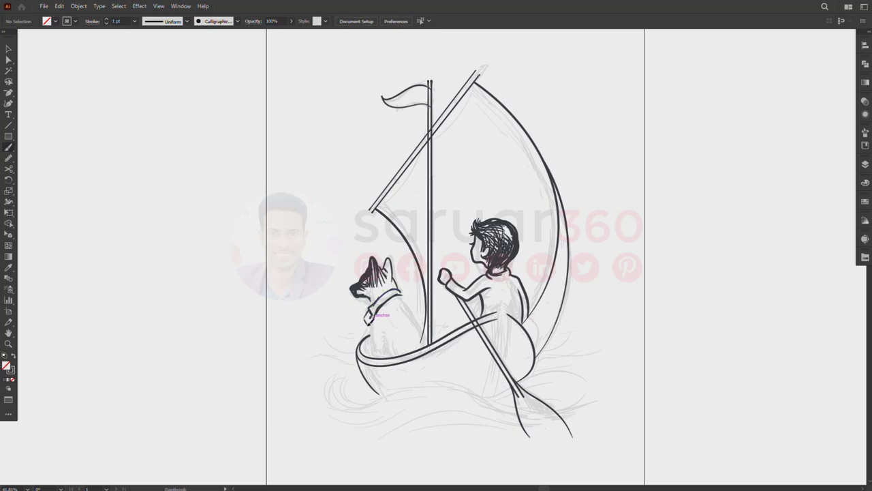
{"action": "left_click_drag", "start_coordinate": [399, 291], "coordinate": [368, 311]}
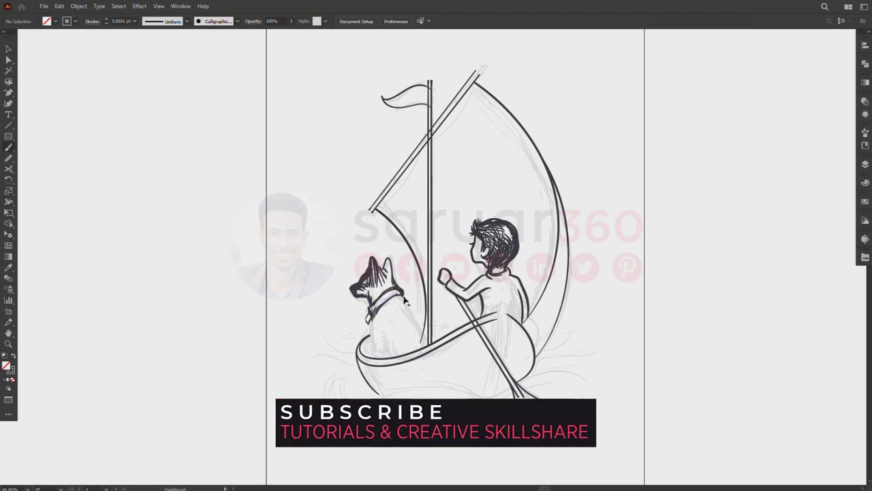
- Check the collar and head strokes with the Selection tool, then clear the selection
{"action": "key", "text": "b"}
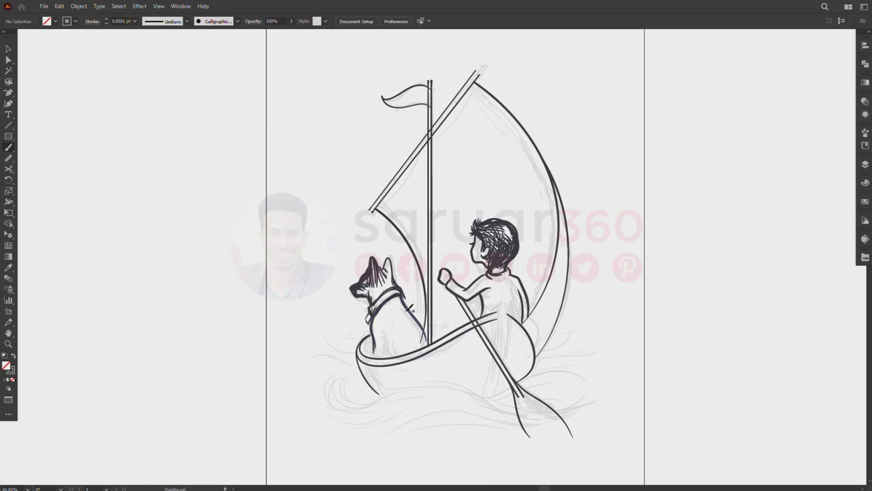
{"action": "key", "text": "v"}
{"action": "left_click", "coordinate": [401, 292]}
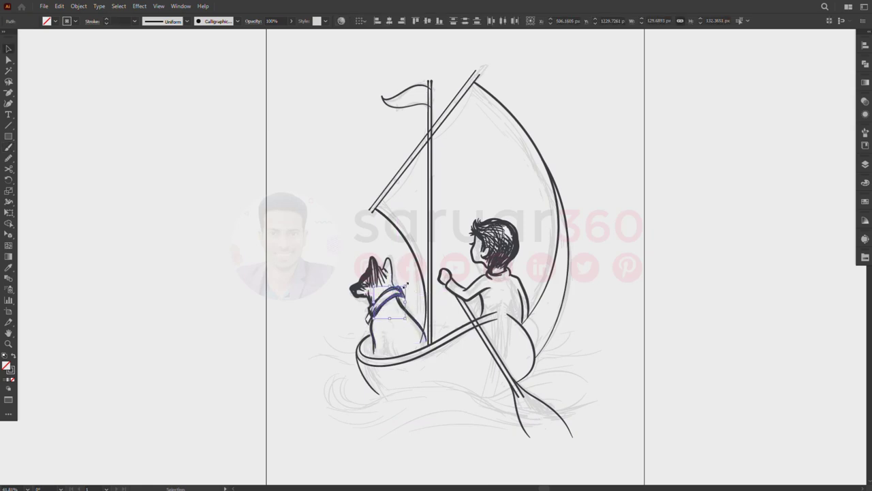
{"action": "left_click", "coordinate": [436, 299]}
{"action": "left_click", "coordinate": [385, 297]}
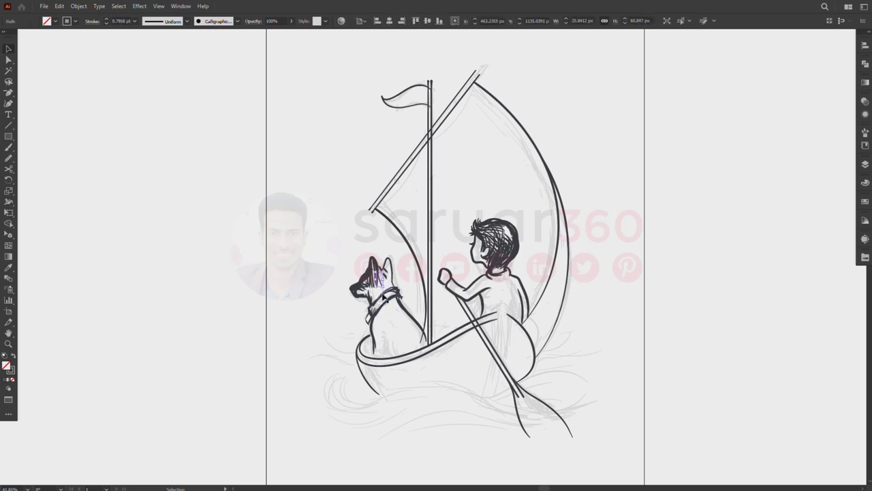
{"action": "left_click", "coordinate": [410, 310]}
{"action": "left_click", "coordinate": [402, 292]}
{"action": "left_click", "coordinate": [394, 279]}
{"action": "left_click", "coordinate": [411, 285]}
{"action": "left_click", "coordinate": [416, 289]}
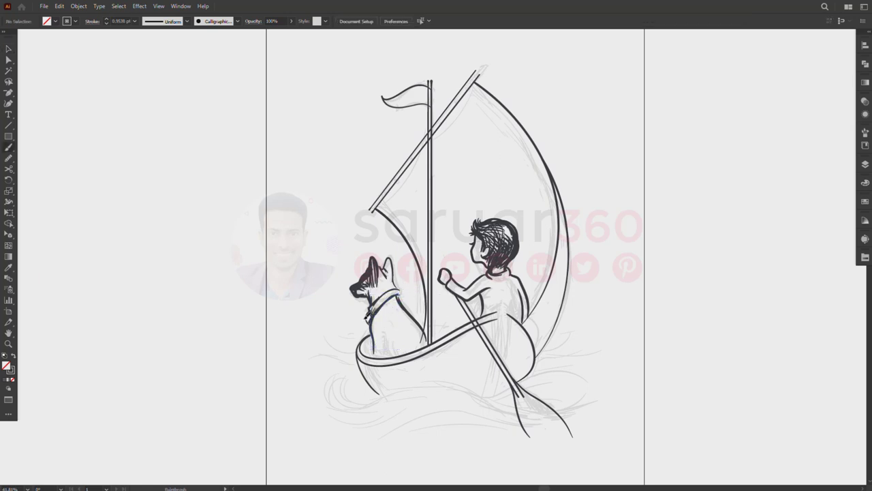
- Ink a curved line along the dog's back
{"action": "left_click", "coordinate": [417, 308]}
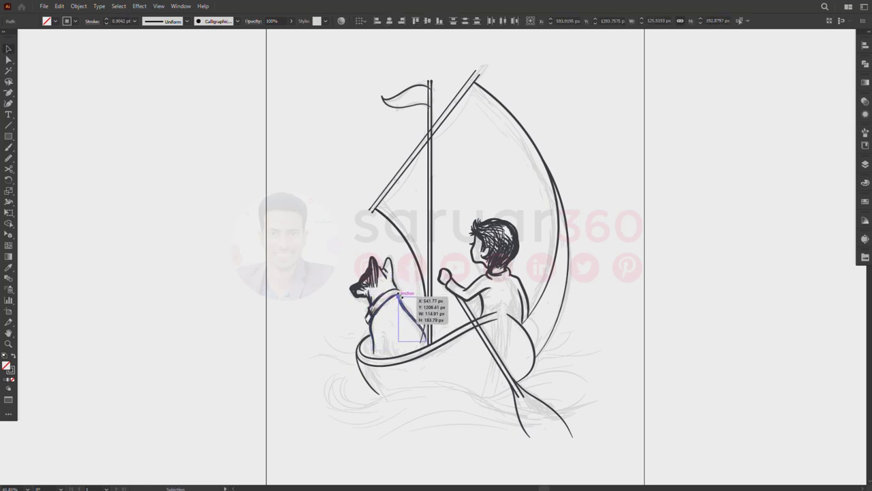
{"action": "left_click", "coordinate": [434, 291]}
{"action": "left_click", "coordinate": [393, 299]}
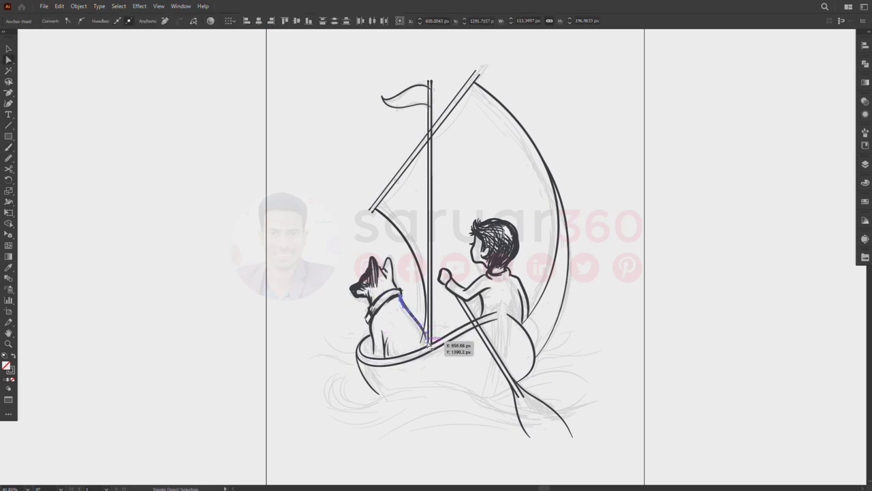
{"action": "left_click_drag", "start_coordinate": [428, 341], "coordinate": [401, 293]}
- Drag the dog-back stroke's end anchor down onto the boat's edge
{"action": "key", "text": "v"}
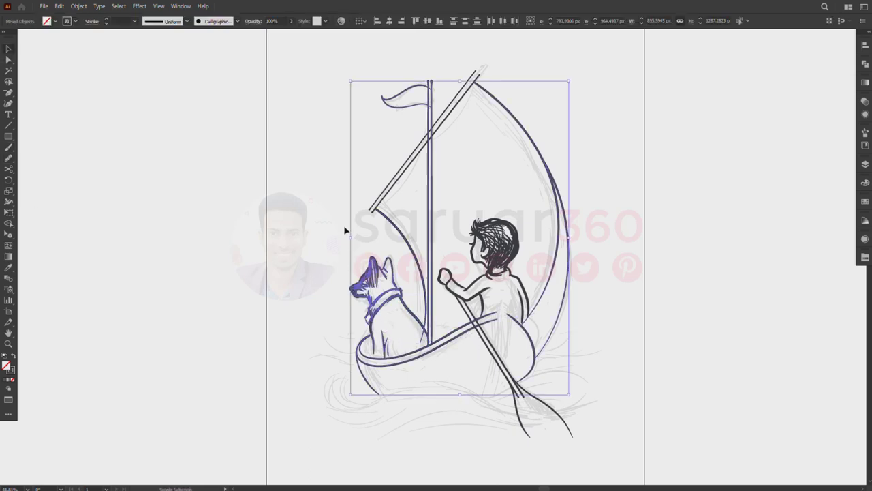
{"action": "left_click", "coordinate": [382, 273]}
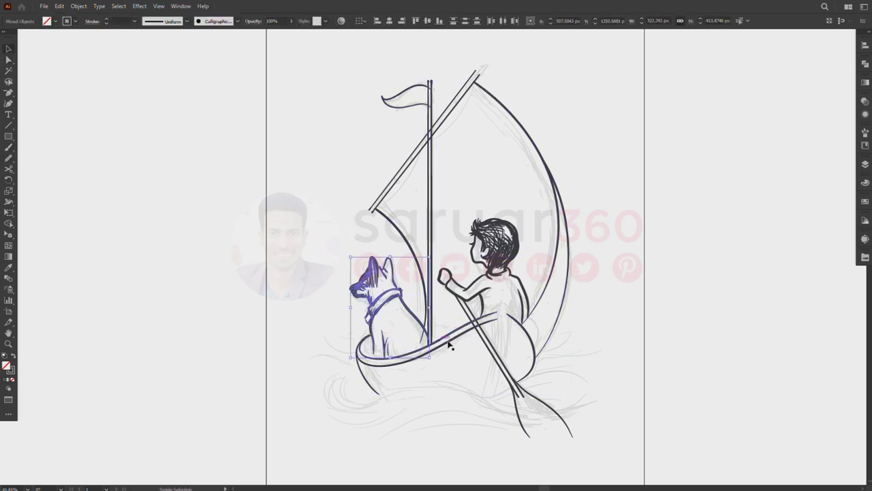
{"action": "key", "text": "a"}
{"action": "left_click", "coordinate": [397, 302]}
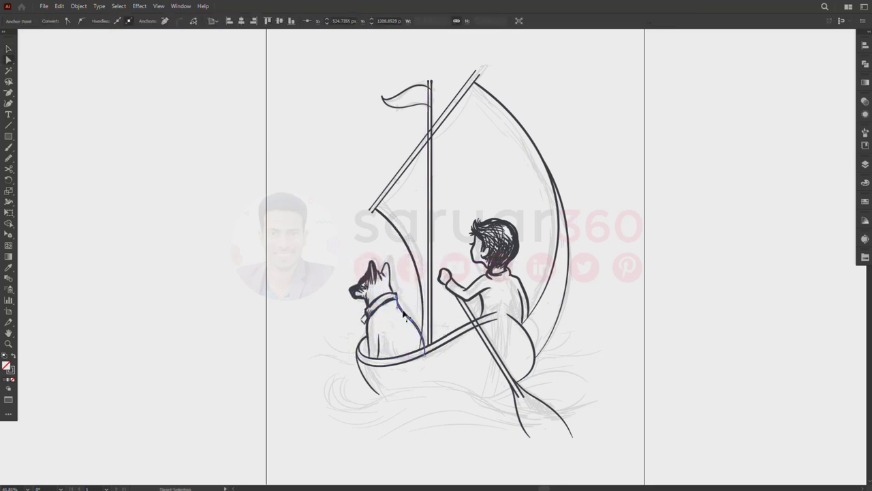
{"action": "left_click_drag", "start_coordinate": [417, 302], "coordinate": [403, 312]}
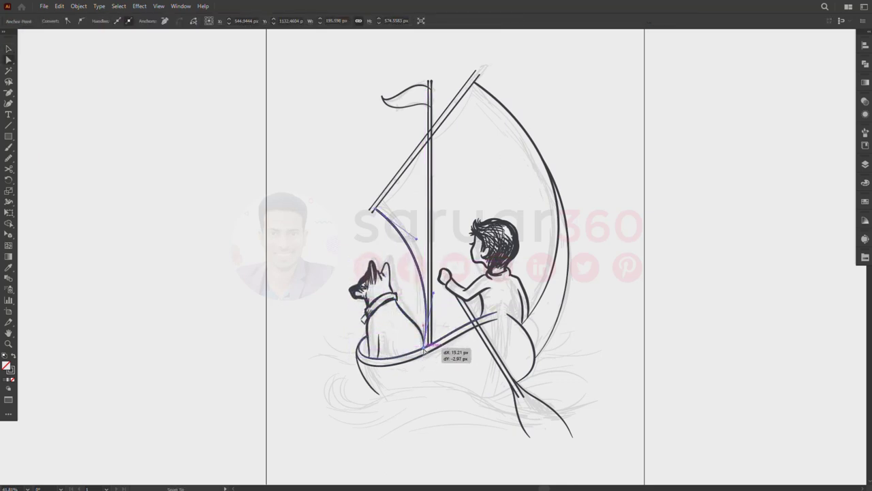
- Ink the boy's back into the boat and six curling, sweeping wave lines beneath the hull
{"action": "left_click", "coordinate": [410, 296]}
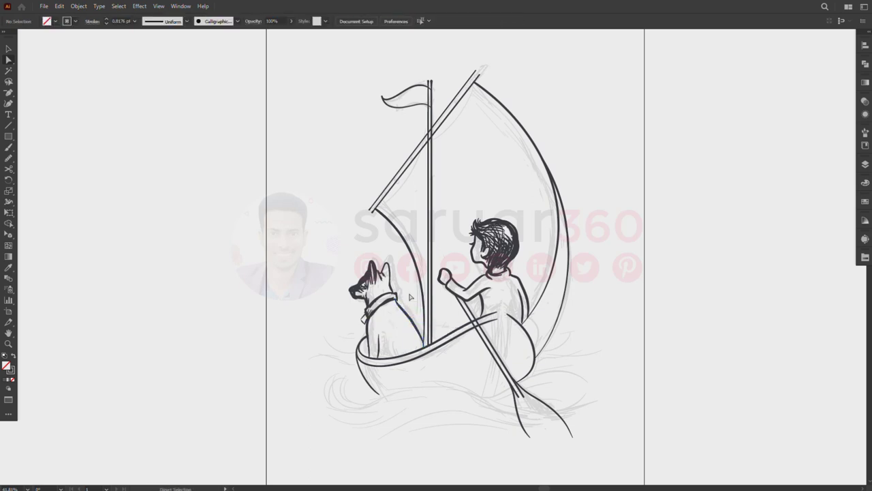
{"action": "left_click_drag", "start_coordinate": [502, 302], "coordinate": [504, 357]}
{"action": "left_click_drag", "start_coordinate": [348, 364], "coordinate": [496, 402]}
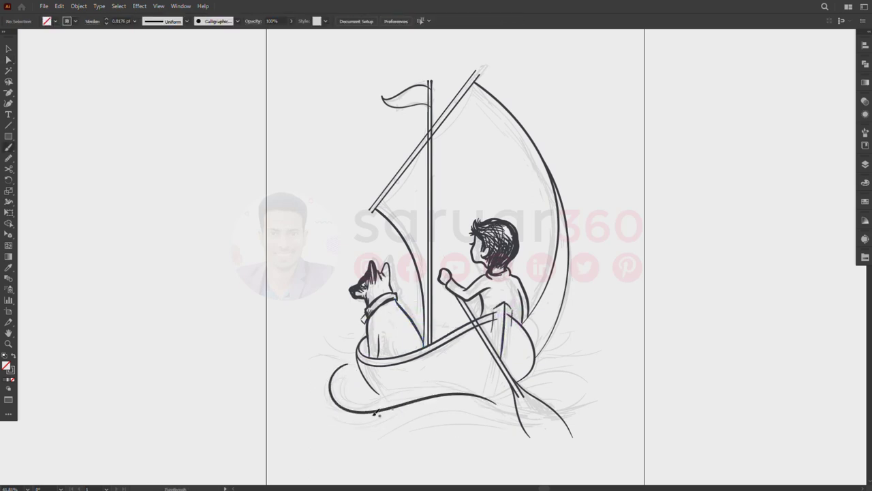
{"action": "left_click_drag", "start_coordinate": [313, 403], "coordinate": [466, 407]}
{"action": "mouse_move", "coordinate": [315, 371]}
{"action": "left_mouse_down"}
{"action": "mouse_move", "coordinate": [331, 399]}
{"action": "mouse_move", "coordinate": [417, 413]}
{"action": "mouse_move", "coordinate": [622, 419]}
{"action": "left_mouse_up"}
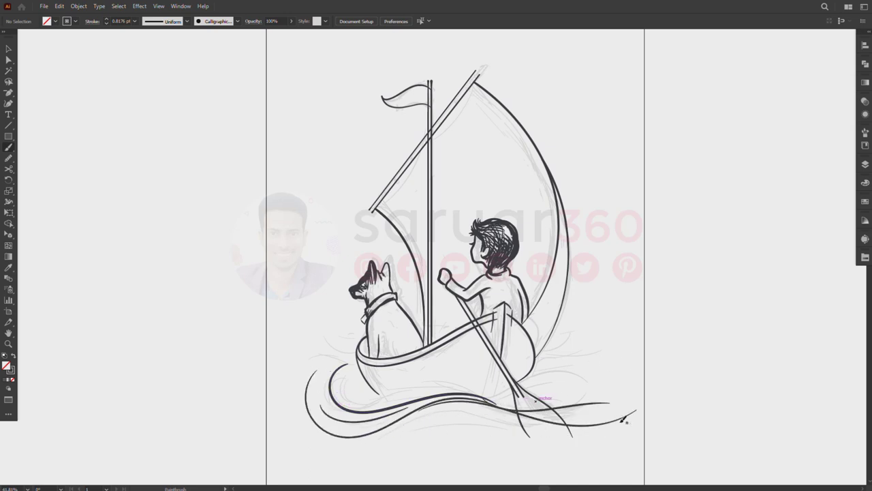
{"action": "left_click_drag", "start_coordinate": [501, 390], "coordinate": [606, 382]}
{"action": "left_click_drag", "start_coordinate": [364, 376], "coordinate": [470, 393]}
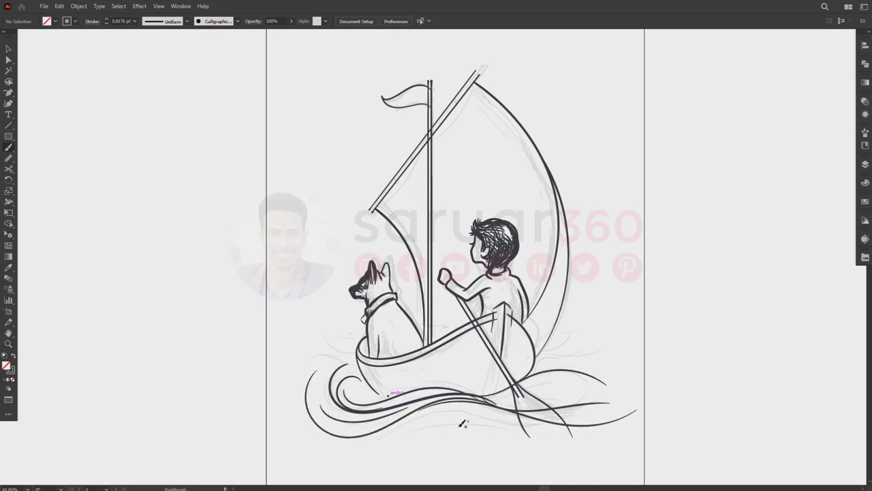
{"action": "left_click_drag", "start_coordinate": [339, 378], "coordinate": [472, 393]}
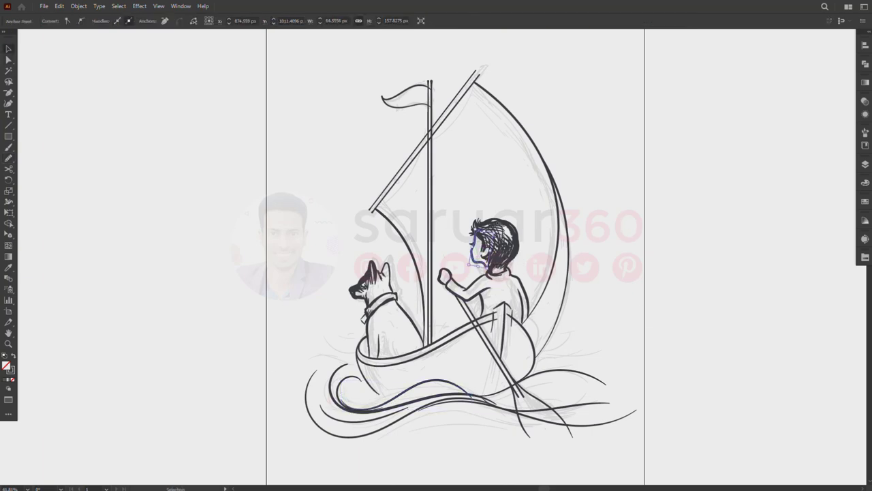
- Select the boy's hair and body groups and fit the whole artboard in view
{"action": "left_click", "coordinate": [494, 237]}
{"action": "right_click", "coordinate": [270, 169]}
{"action": "key", "text": "Escape"}
{"action": "left_click", "coordinate": [66, 101]}
{"action": "key", "text": "ctrl+0"}
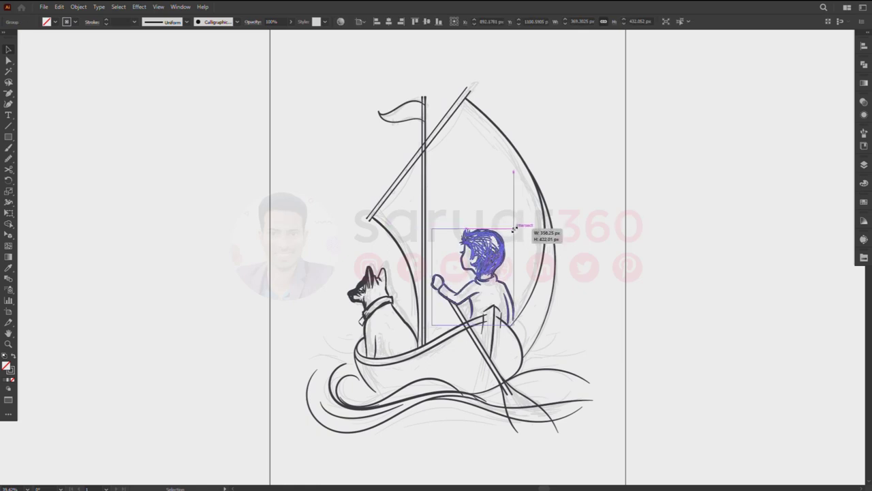
{"action": "left_click", "coordinate": [512, 299]}
{"action": "key", "text": "a"}
{"action": "left_click", "coordinate": [515, 320]}
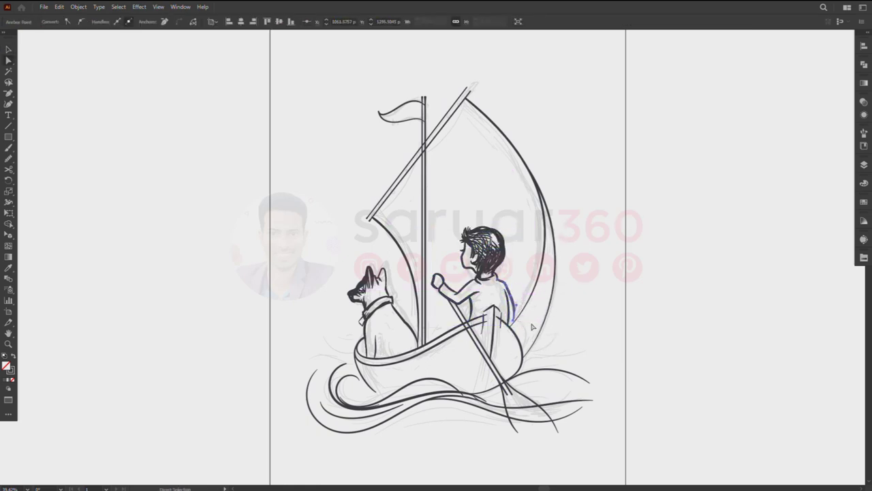
{"action": "left_click", "coordinate": [629, 228]}
{"action": "left_click", "coordinate": [480, 234]}
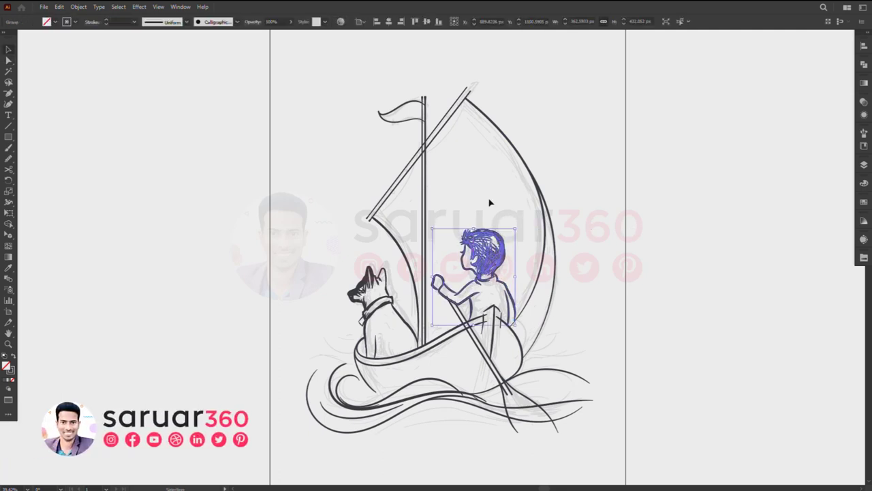
- Scale the oar up slightly through the Scale dialog
{"action": "left_click", "coordinate": [500, 383]}
{"action": "key", "text": "s"}
{"action": "key", "text": "Return"}
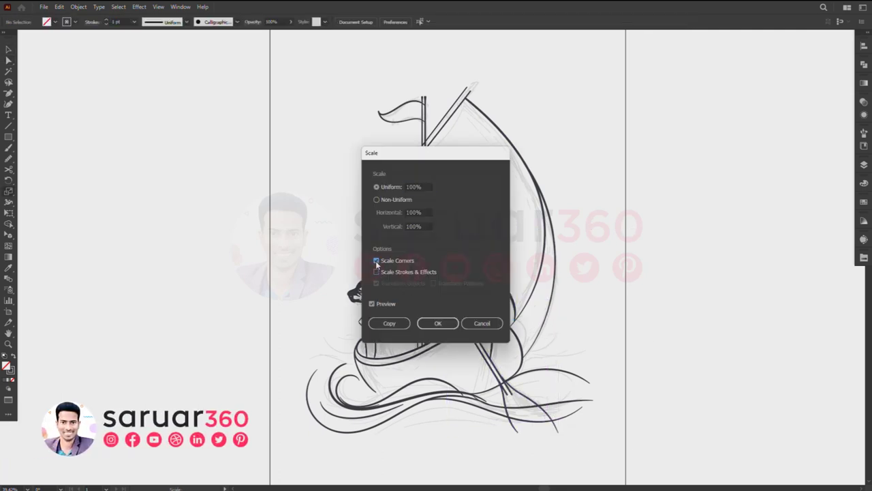
{"action": "key", "text": "Return"}
- Nudge the oar slightly up and to the left, then deselect it
{"action": "key", "text": "v"}
{"action": "key", "text": "ctrl+shift+a"}
{"action": "left_click", "coordinate": [479, 348]}
{"action": "left_click_drag", "start_coordinate": [560, 433], "coordinate": [578, 425]}
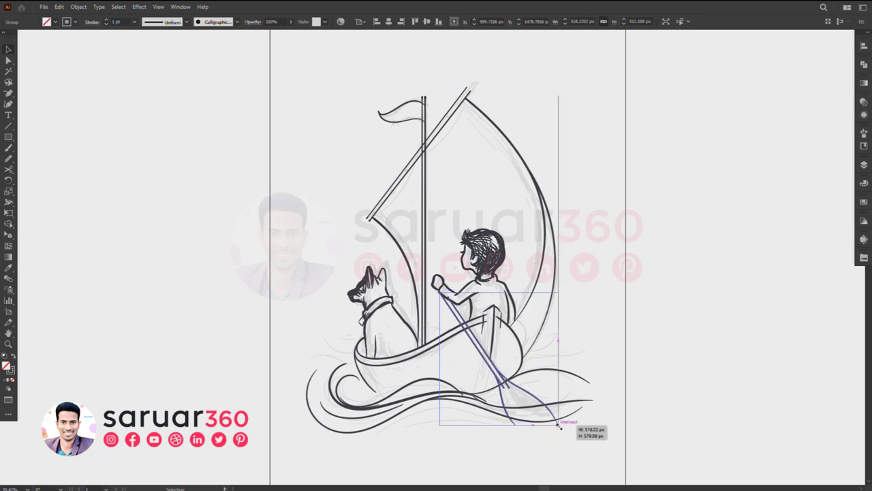
{"action": "key", "text": "a"}
{"action": "key", "text": "ctrl+shift+a"}
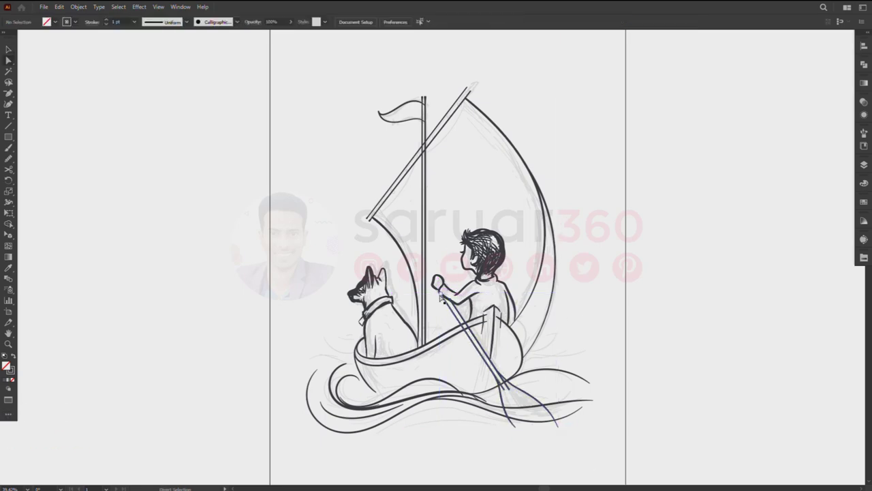
- Ink strokes along the curling wave tail and right wave, plus short water dashes
{"action": "key", "text": "b"}
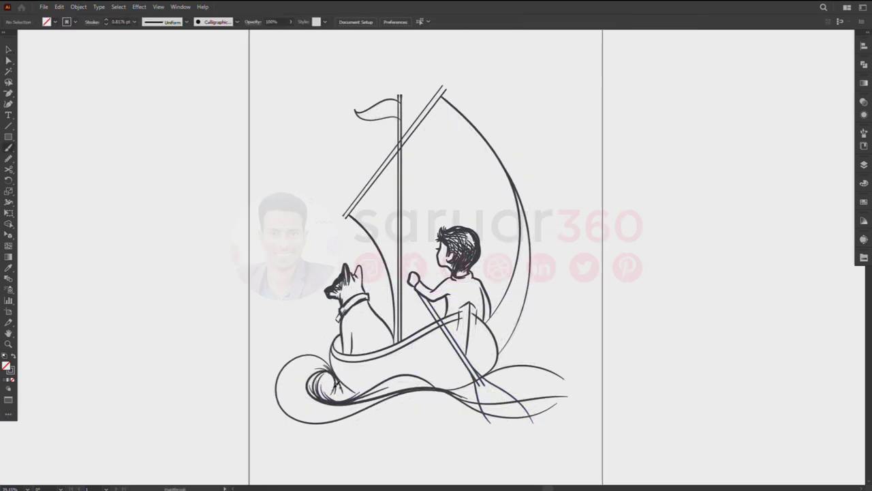
{"action": "mouse_move", "coordinate": [309, 383]}
{"action": "left_mouse_down"}
{"action": "mouse_move", "coordinate": [477, 389]}
{"action": "mouse_move", "coordinate": [460, 385]}
{"action": "mouse_move", "coordinate": [571, 382]}
{"action": "left_mouse_up"}
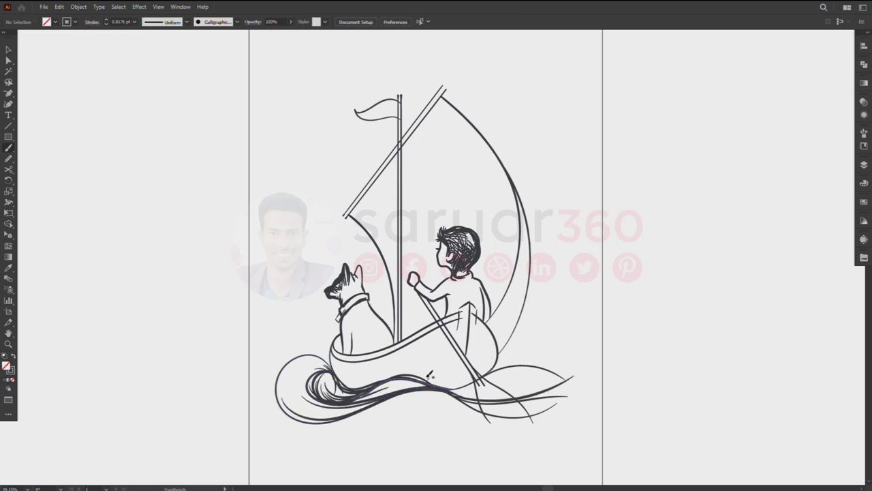
{"action": "left_click_drag", "start_coordinate": [431, 376], "coordinate": [558, 349]}
{"action": "left_click_drag", "start_coordinate": [450, 392], "coordinate": [573, 368]}
{"action": "left_click_drag", "start_coordinate": [312, 335], "coordinate": [332, 335]}
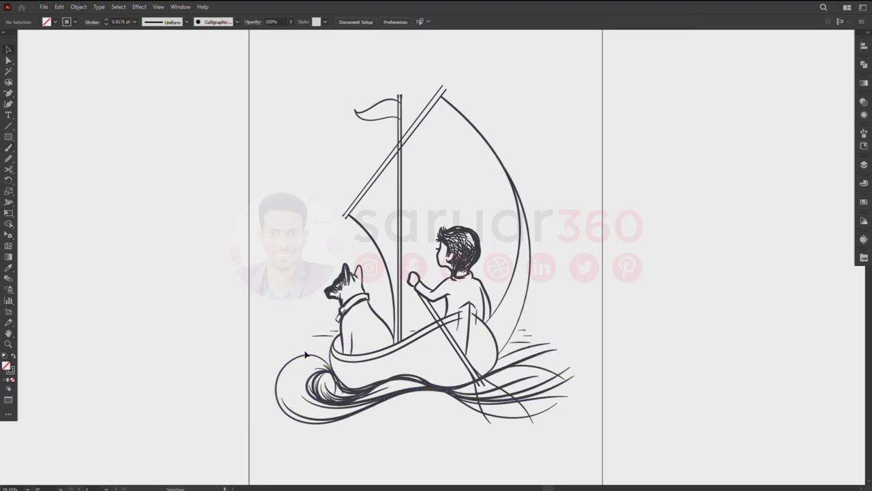
- Darken the wave's inner curl, add a water line by the dog and long lower wave lines
{"action": "key", "text": "b"}
{"action": "mouse_move", "coordinate": [283, 353]}
{"action": "left_mouse_down"}
{"action": "mouse_move", "coordinate": [326, 359]}
{"action": "mouse_move", "coordinate": [345, 388]}
{"action": "left_mouse_up"}
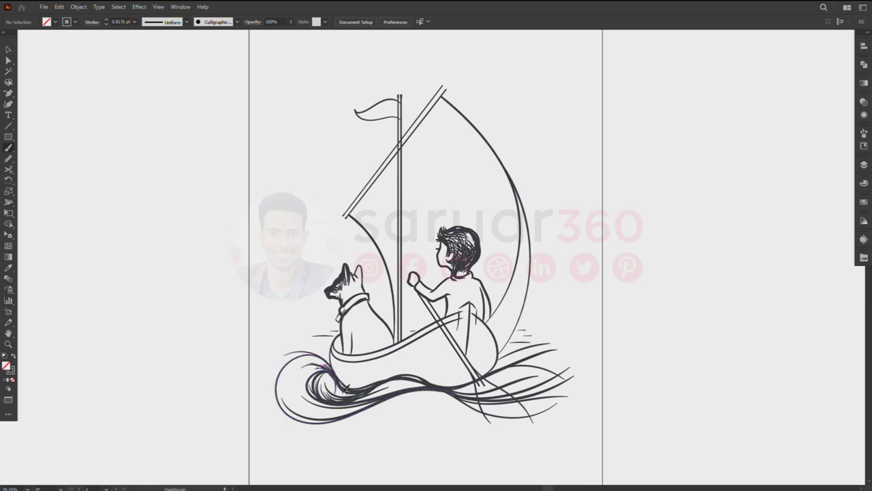
{"action": "left_click_drag", "start_coordinate": [312, 362], "coordinate": [349, 384]}
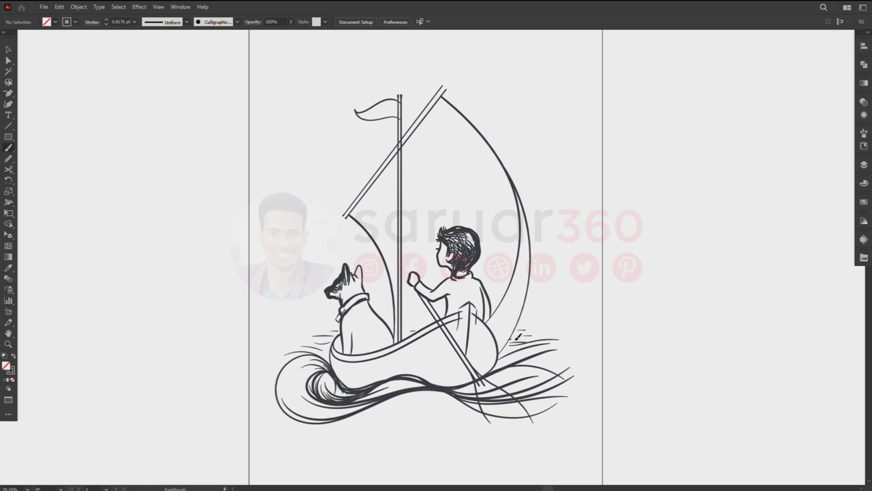
{"action": "left_click_drag", "start_coordinate": [287, 332], "coordinate": [326, 331]}
{"action": "left_click_drag", "start_coordinate": [315, 428], "coordinate": [605, 424]}
{"action": "left_click_drag", "start_coordinate": [271, 417], "coordinate": [586, 419]}
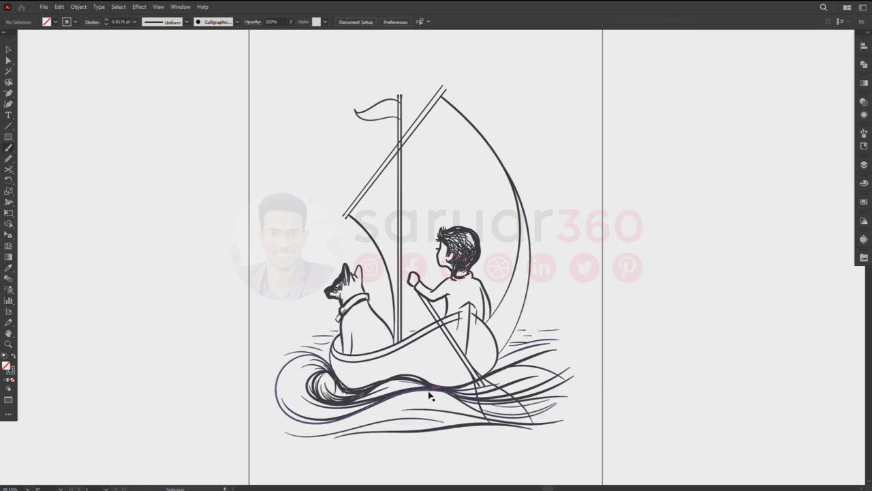
{"action": "left_click_drag", "start_coordinate": [408, 394], "coordinate": [293, 416]}
{"action": "left_click_drag", "start_coordinate": [422, 410], "coordinate": [310, 401]}
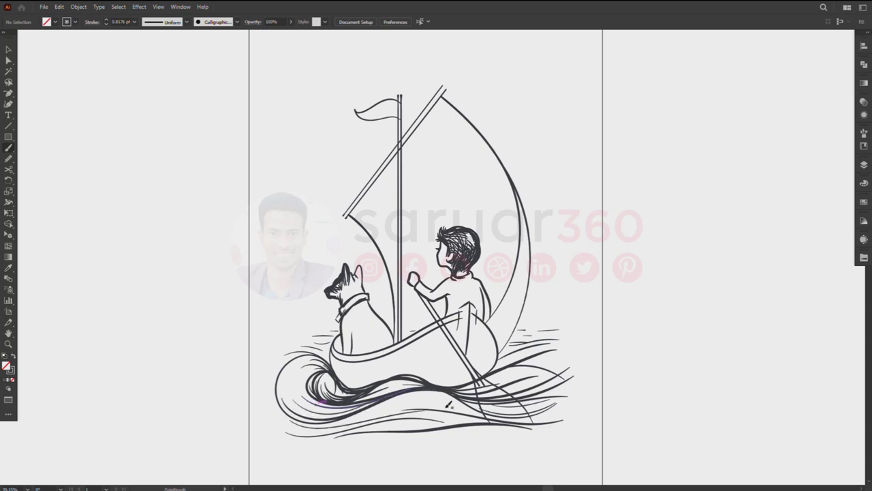
- Resize and move the bottom wave up under the sea, and shift the left wave group right
{"action": "key", "text": "v"}
{"action": "left_click", "coordinate": [288, 432]}
{"action": "mouse_move", "coordinate": [286, 436]}
{"action": "left_mouse_down"}
{"action": "mouse_move", "coordinate": [335, 456]}
{"action": "mouse_move", "coordinate": [316, 456]}
{"action": "left_mouse_up"}
{"action": "mouse_move", "coordinate": [461, 437]}
{"action": "left_mouse_down"}
{"action": "mouse_move", "coordinate": [460, 424]}
{"action": "mouse_move", "coordinate": [466, 433]}
{"action": "left_mouse_up"}
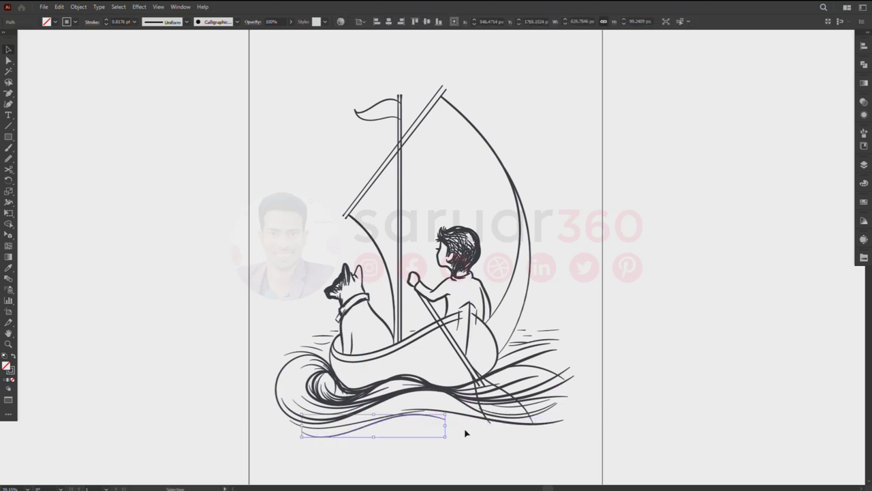
{"action": "left_click", "coordinate": [409, 453]}
{"action": "left_click", "coordinate": [308, 348]}
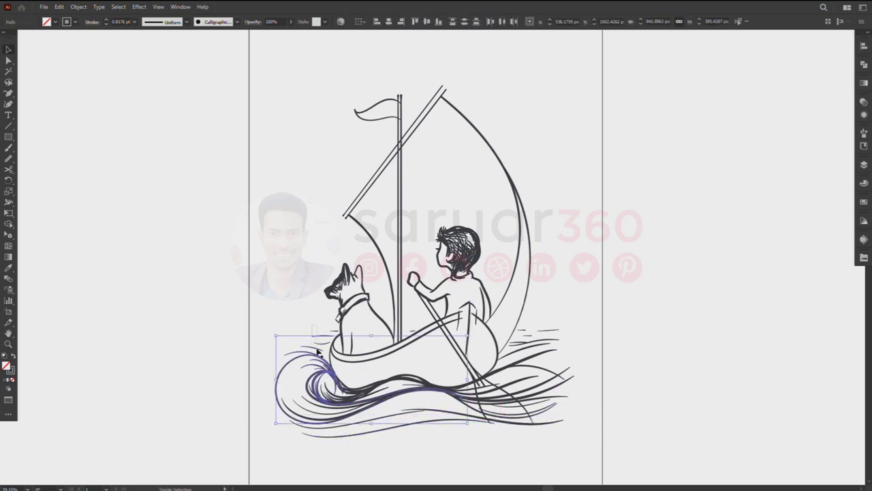
{"action": "left_click_drag", "start_coordinate": [316, 351], "coordinate": [324, 361]}
{"action": "left_click", "coordinate": [341, 384]}
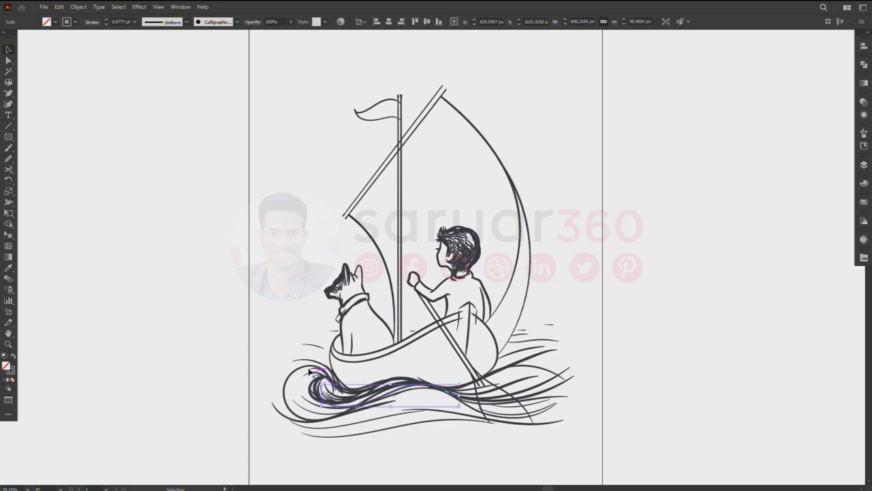
- Add short water strokes beside the boat and dark wavy strokes along the lower-left waves
{"action": "key", "text": "ctrl+shift+a"}
{"action": "key", "text": "b"}
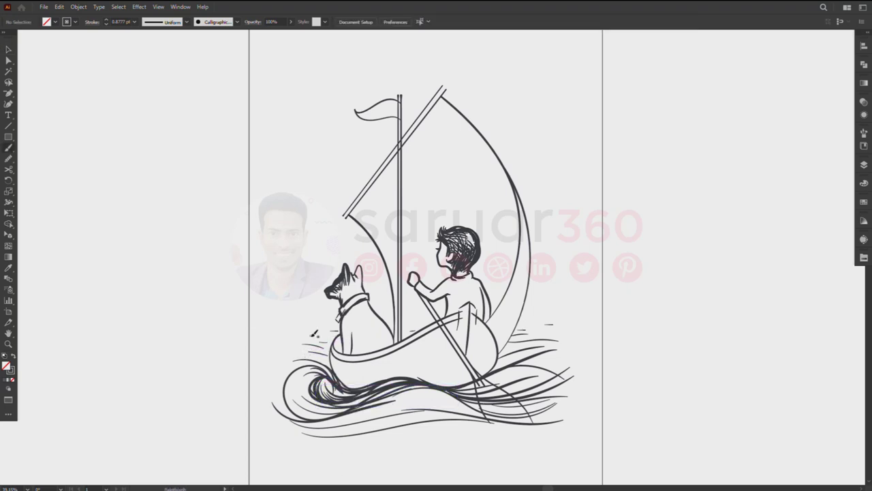
{"action": "left_click_drag", "start_coordinate": [334, 342], "coordinate": [351, 338]}
{"action": "mouse_move", "coordinate": [557, 332]}
{"action": "left_mouse_down"}
{"action": "mouse_move", "coordinate": [525, 327]}
{"action": "mouse_move", "coordinate": [555, 331]}
{"action": "left_mouse_up"}
{"action": "key", "text": "v"}
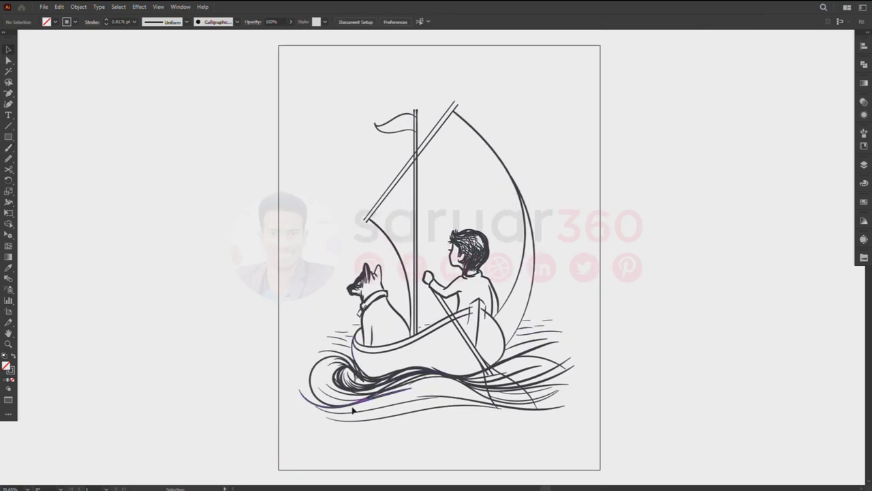
{"action": "key", "text": "b"}
{"action": "left_click_drag", "start_coordinate": [411, 388], "coordinate": [336, 401]}
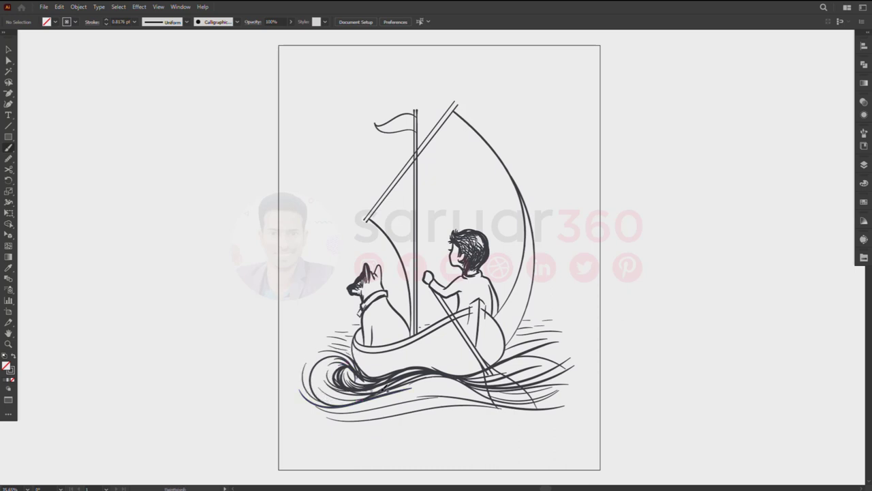
{"action": "left_click_drag", "start_coordinate": [385, 387], "coordinate": [317, 399]}
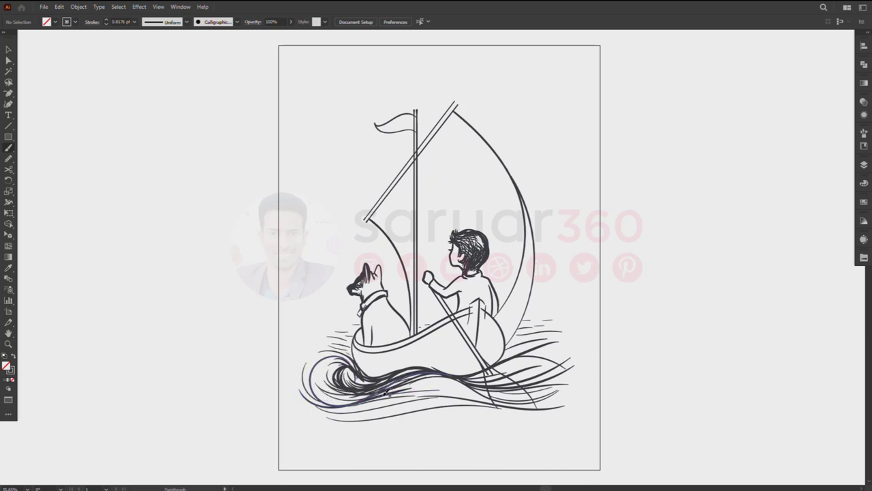
{"action": "scroll", "coordinate": [374, 235], "scroll_direction": "up", "scroll_amount": 1}
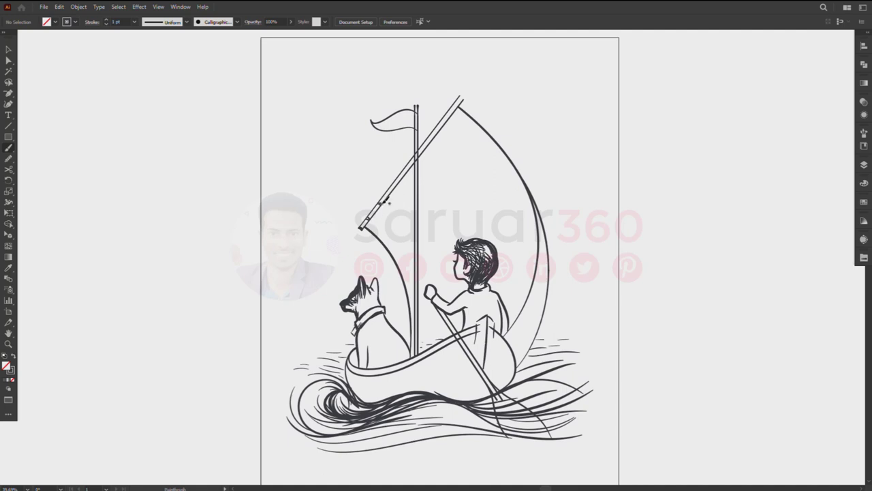
- Ink a stroke along the boom out to its tip
{"action": "left_click_drag", "start_coordinate": [362, 227], "coordinate": [466, 93]}
{"action": "key", "text": "v"}
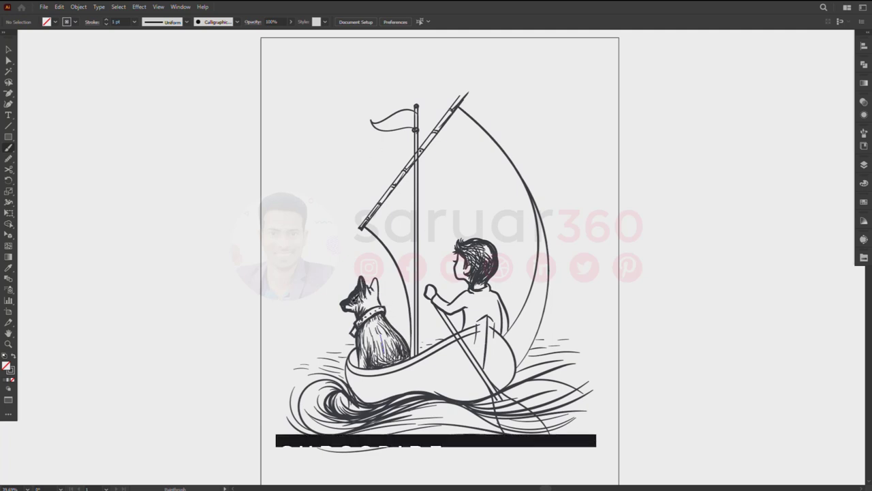
{"action": "key", "text": "v"}
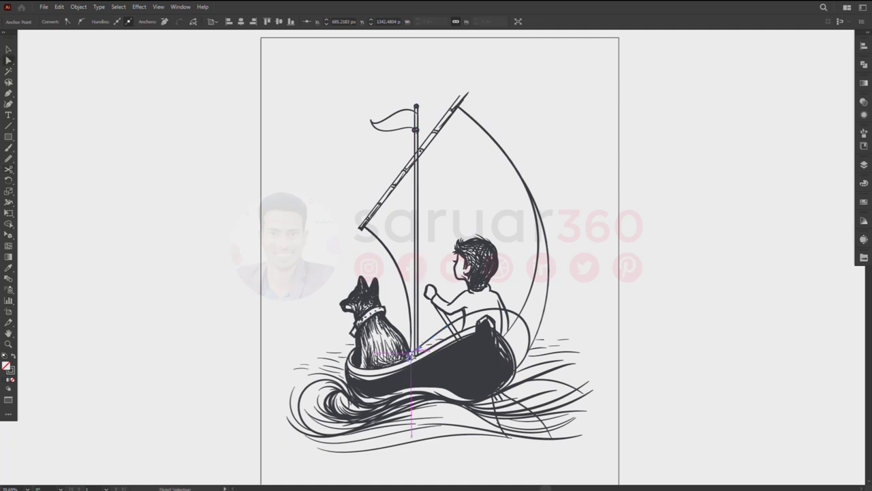
- Select all the artwork and change its stacking order through Arrange
{"action": "left_click", "coordinate": [481, 319]}
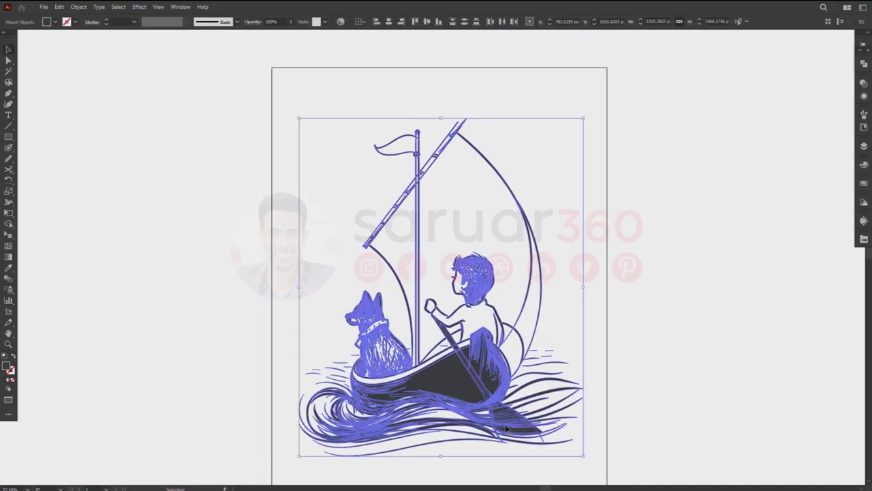
{"action": "left_click", "coordinate": [560, 444]}
{"action": "left_click", "coordinate": [547, 443]}
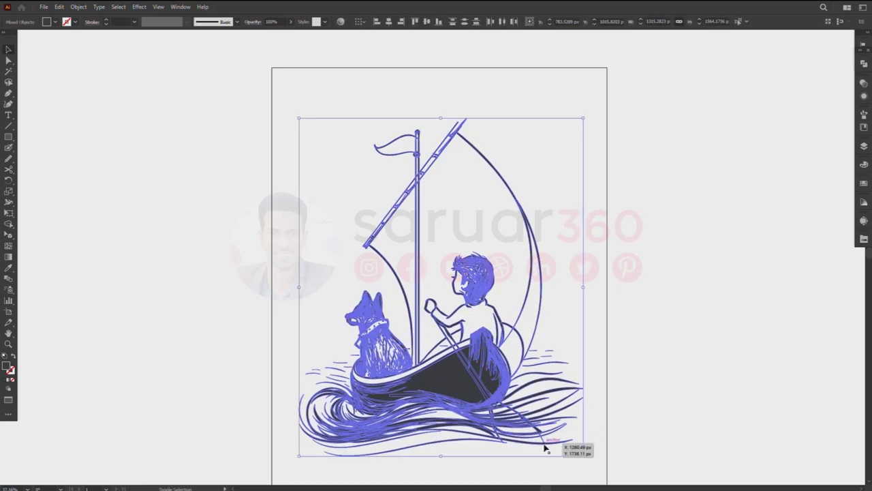
{"action": "left_click", "coordinate": [863, 64]}
{"action": "left_click", "coordinate": [651, 358]}
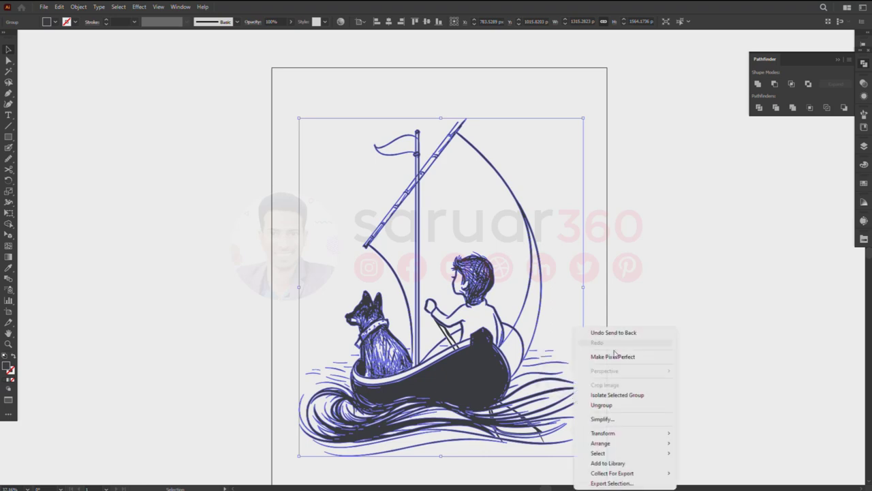
{"action": "left_click", "coordinate": [606, 300]}
{"action": "key", "text": "ctrl+a"}
{"action": "right_click", "coordinate": [445, 328]}
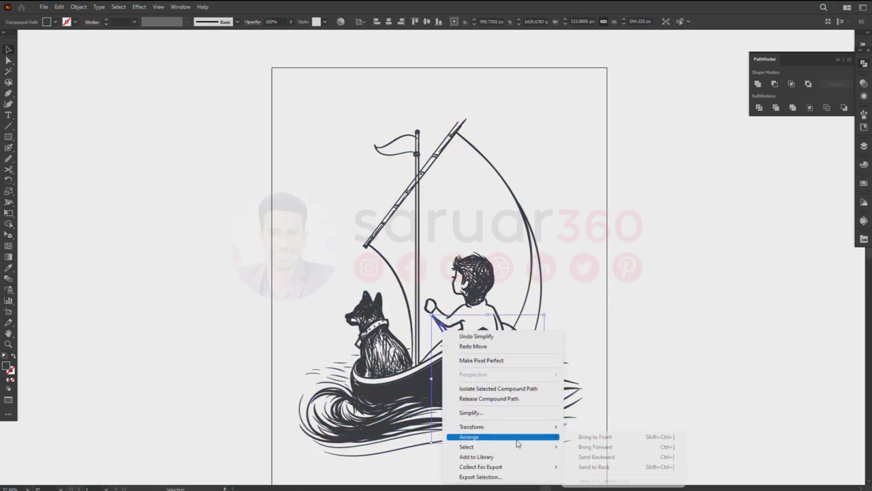
{"action": "left_click", "coordinate": [78, 6]}
{"action": "left_click", "coordinate": [225, 341]}
- Group the selected shapes, then select the oar on its own
{"action": "right_click", "coordinate": [654, 351]}
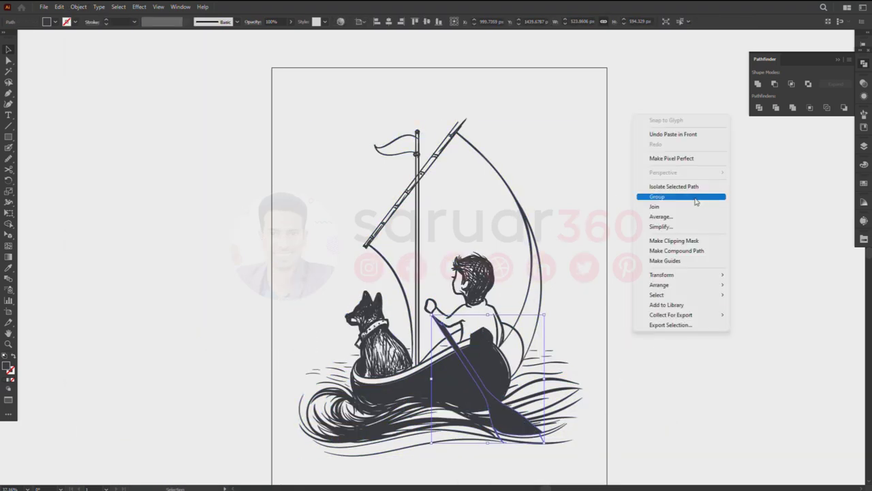
{"action": "left_click", "coordinate": [655, 195]}
{"action": "left_click", "coordinate": [79, 6]}
{"action": "left_click", "coordinate": [224, 351]}
{"action": "left_click", "coordinate": [706, 293]}
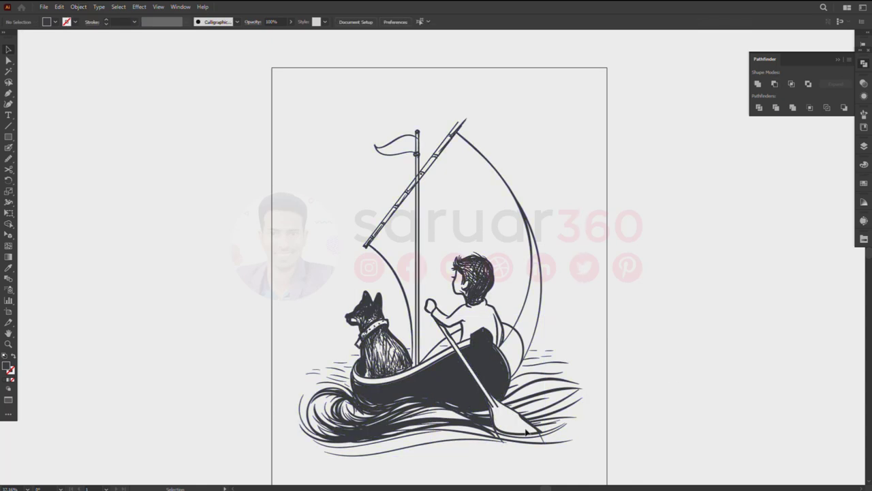
{"action": "left_click", "coordinate": [510, 436]}
- Set a smaller Eraser size in Eraser Tool Options
{"action": "key", "text": "shift+e"}
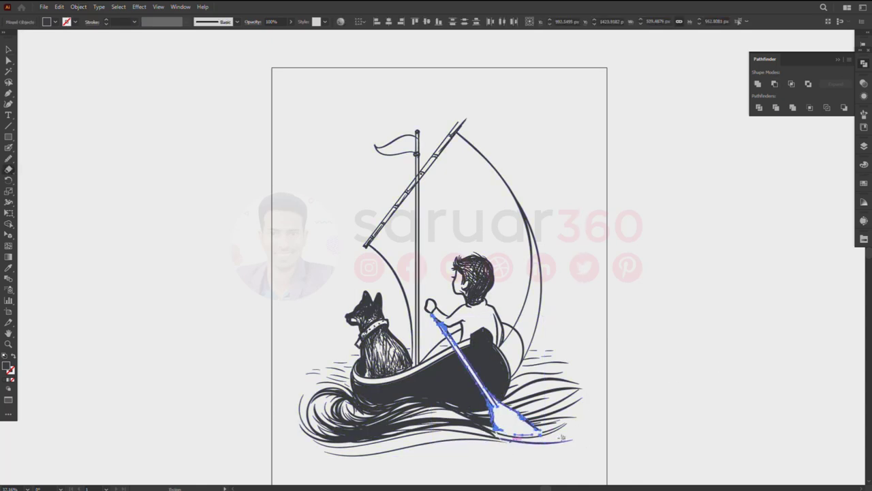
{"action": "key", "text": "ctrl+shift+a"}
{"action": "key", "text": "shift+b"}
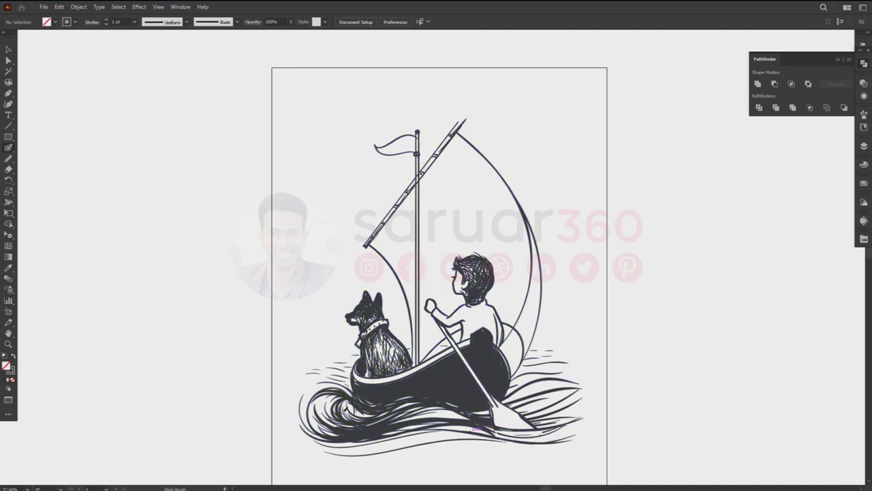
{"action": "key", "text": "shift+e"}
{"action": "key", "text": "Return"}
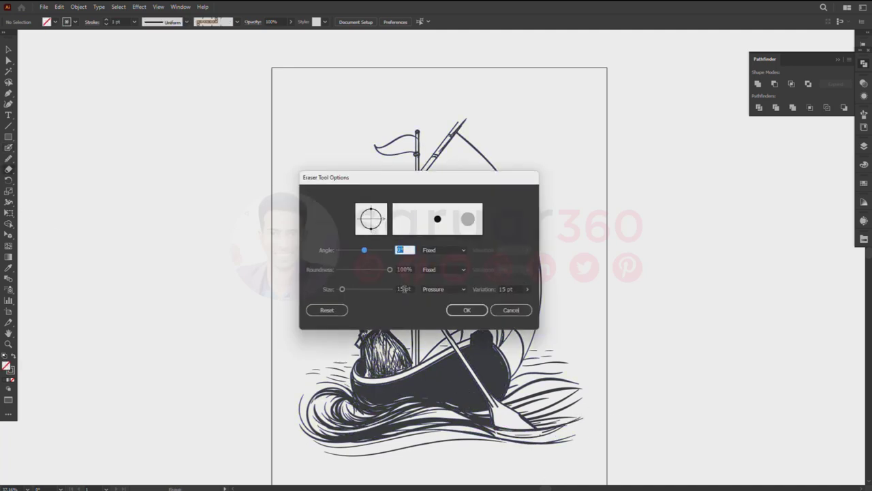
{"action": "left_click", "coordinate": [402, 289]}
{"action": "left_click", "coordinate": [494, 310]}
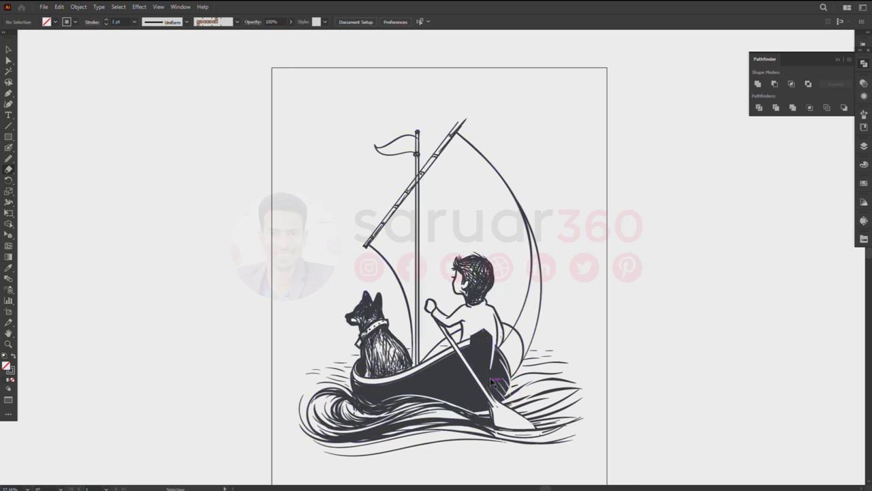
- Paint a filled blob patch near the boat's stern and select the hull artwork
{"action": "key", "text": "shift+b"}
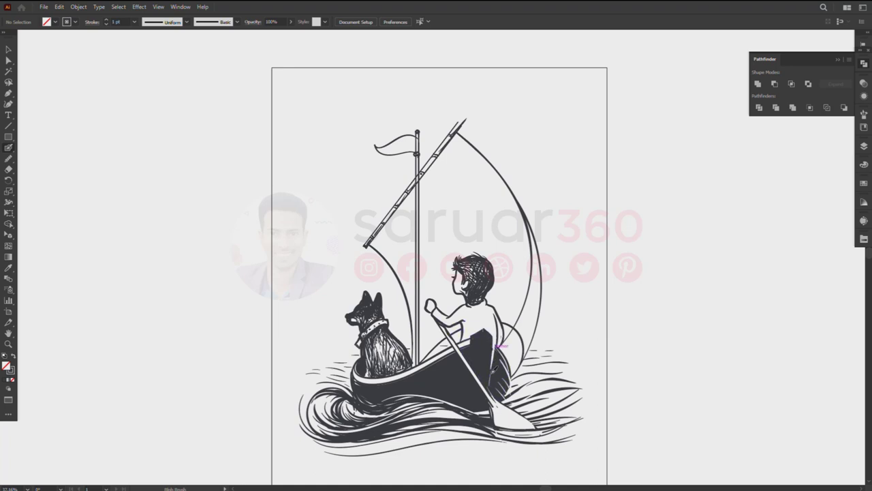
{"action": "mouse_move", "coordinate": [514, 394]}
{"action": "left_mouse_down"}
{"action": "mouse_move", "coordinate": [505, 398]}
{"action": "mouse_move", "coordinate": [545, 435]}
{"action": "left_mouse_up"}
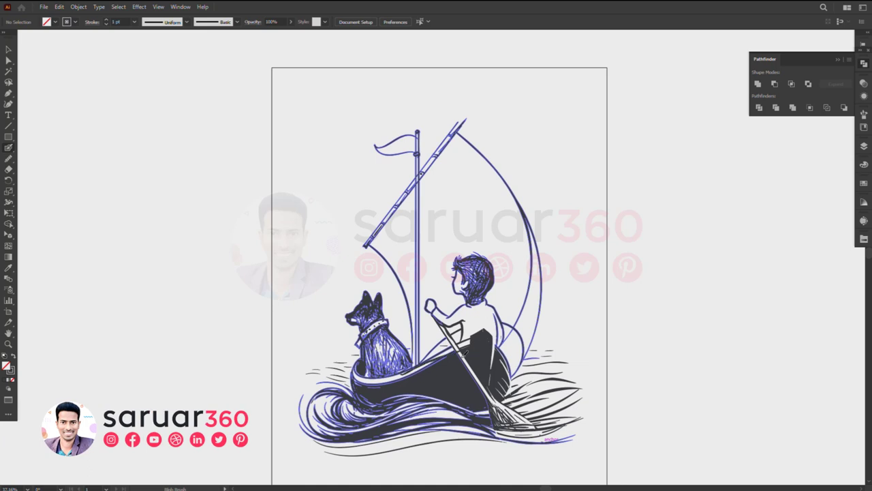
{"action": "key", "text": "ctrl+shift+a"}
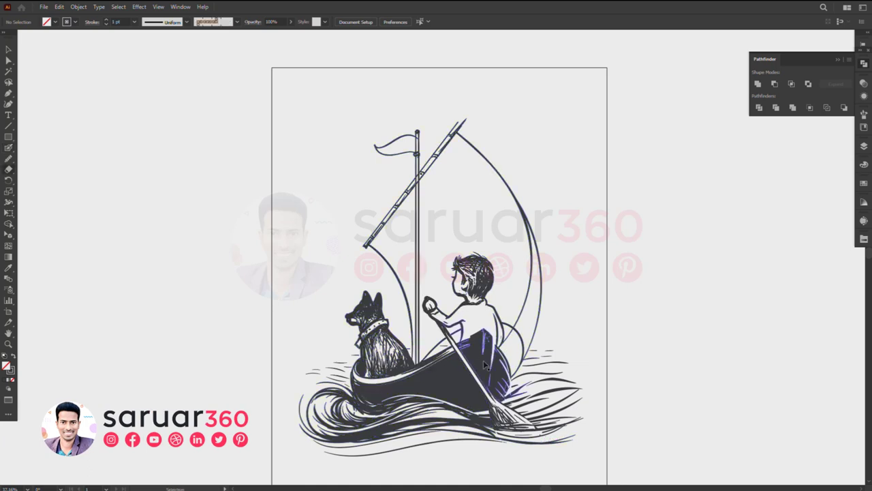
{"action": "left_click_drag", "start_coordinate": [423, 390], "coordinate": [368, 388]}
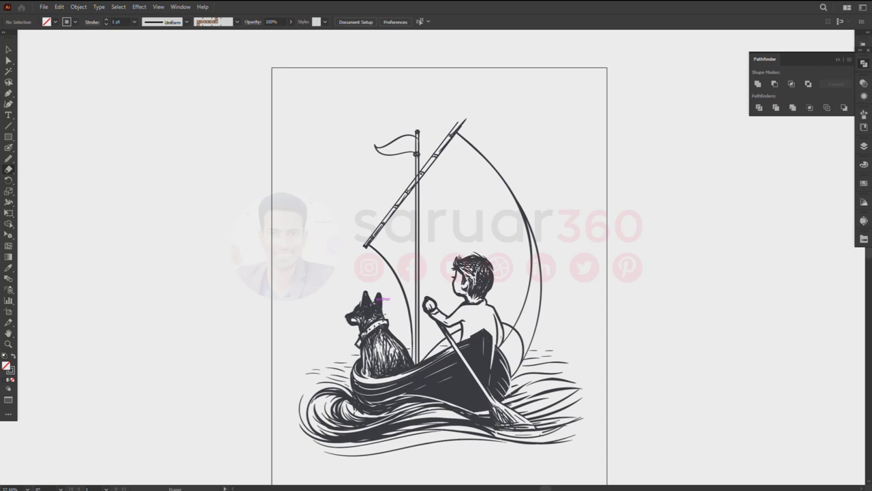
{"action": "scroll", "coordinate": [409, 332], "scroll_direction": "up", "scroll_amount": 1}
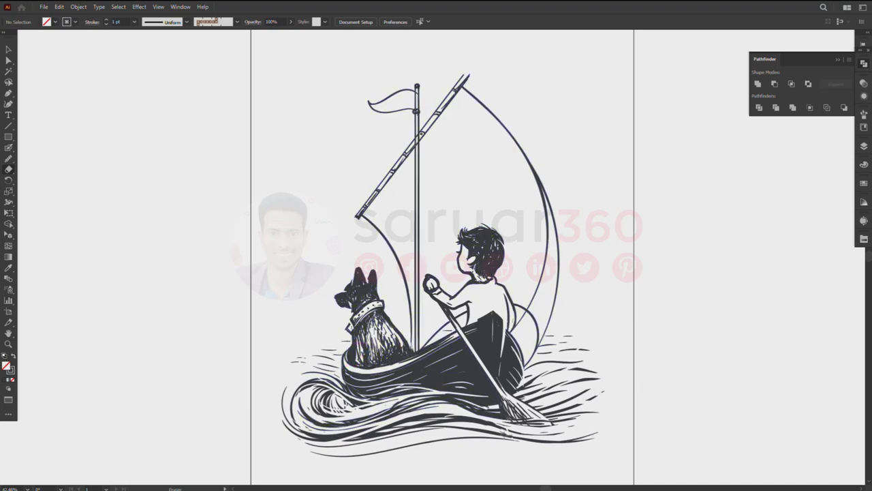
- Erase wave strokes near the paddle tip and add small ink strokes on the boy's back
{"action": "left_click_drag", "start_coordinate": [477, 422], "coordinate": [555, 440]}
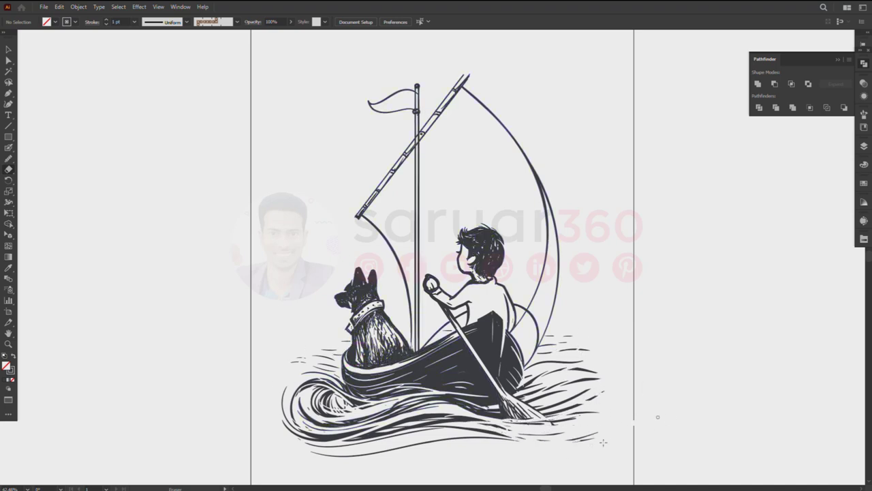
{"action": "key", "text": "shift+b"}
{"action": "left_click_drag", "start_coordinate": [491, 310], "coordinate": [491, 314]}
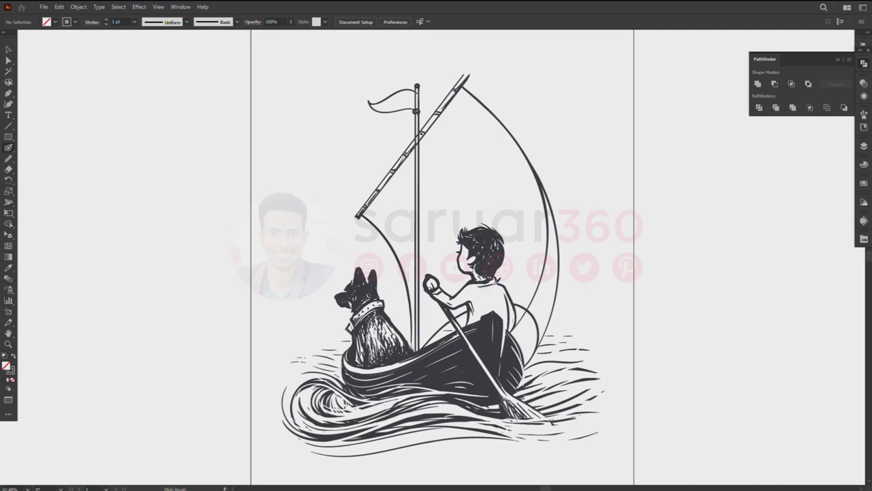
{"action": "left_click_drag", "start_coordinate": [514, 316], "coordinate": [512, 310]}
{"action": "key", "text": "shift+e"}
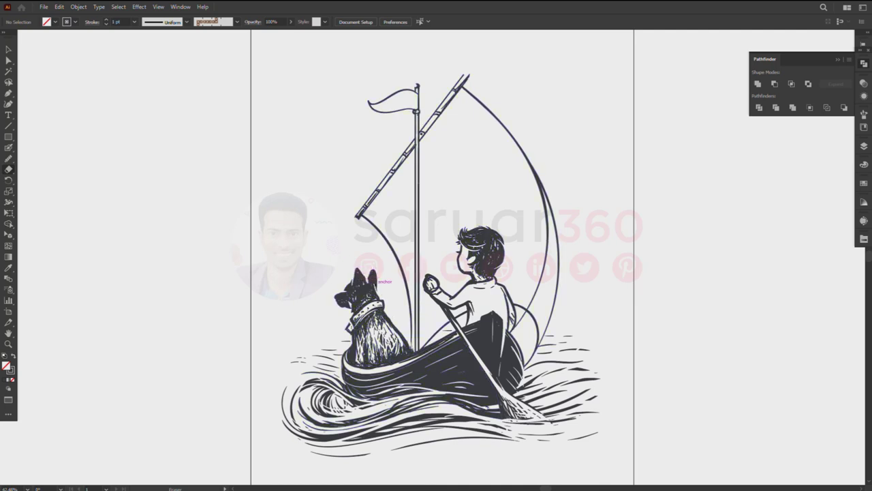
- Paint hatch strokes along the sail's right edge and beside the mast
{"action": "key", "text": "shift+b"}
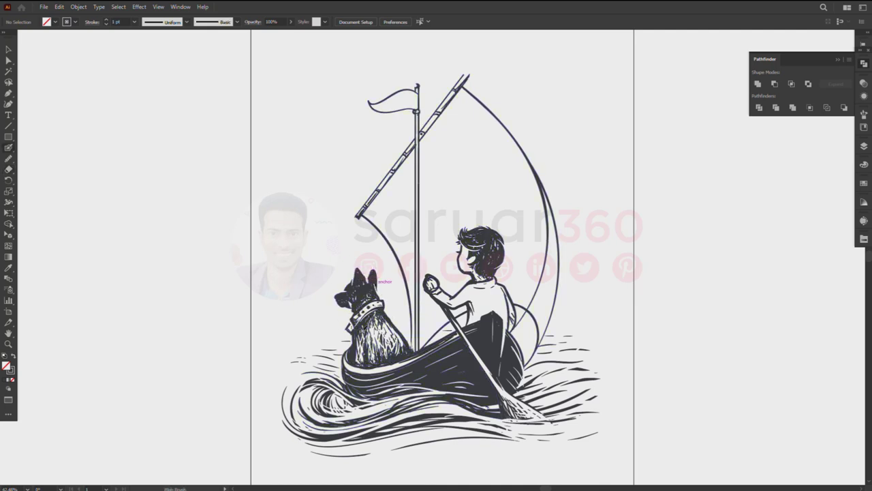
{"action": "left_click_drag", "start_coordinate": [553, 238], "coordinate": [537, 344]}
{"action": "left_click_drag", "start_coordinate": [413, 284], "coordinate": [411, 351]}
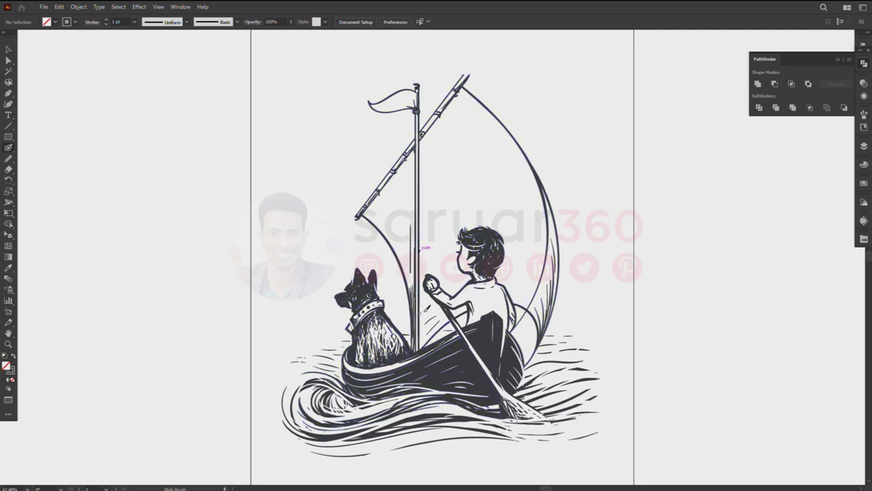
{"action": "left_click_drag", "start_coordinate": [411, 235], "coordinate": [412, 273]}
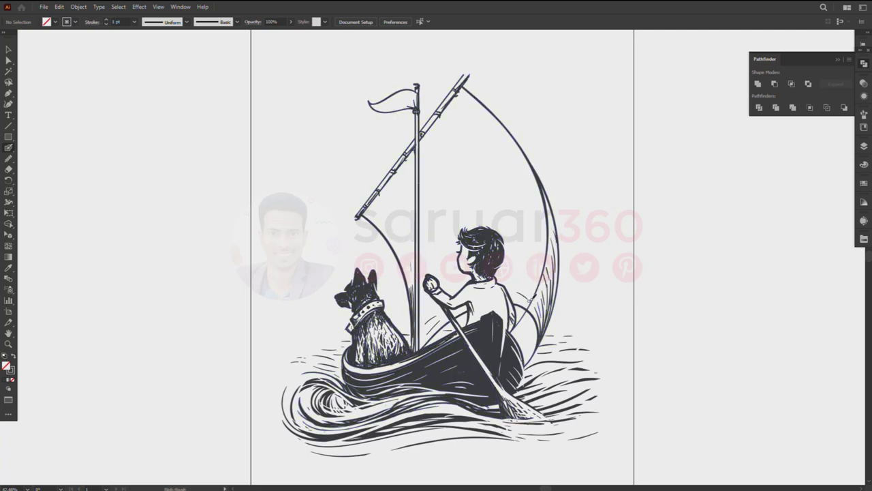
- Alternate erasing and inking to touch up the boy's face profile
{"action": "key", "text": "shift+e"}
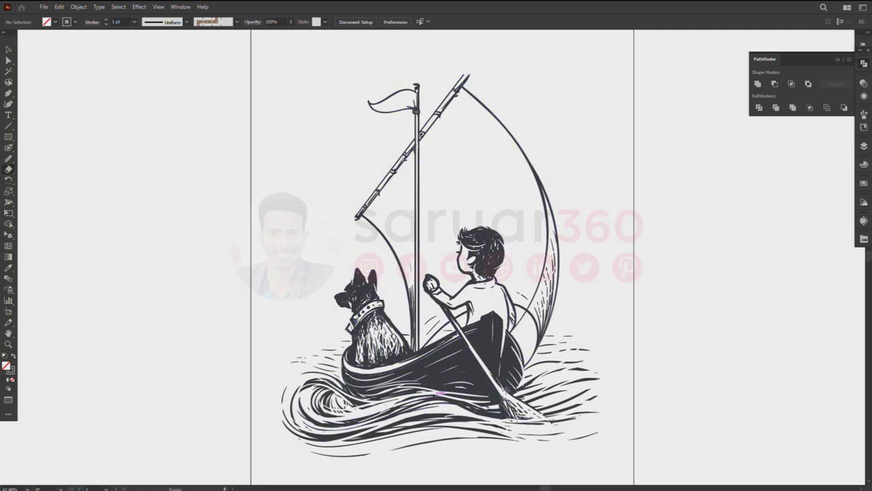
{"action": "key", "text": "shift+b"}
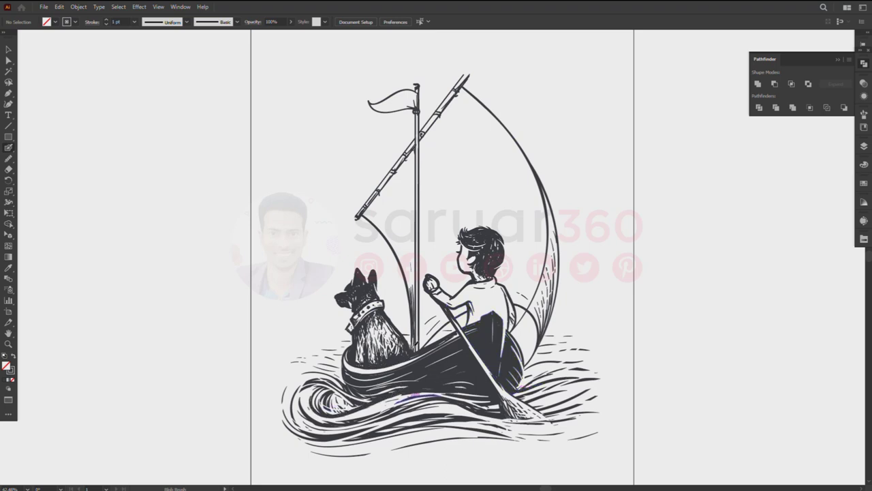
{"action": "key", "text": "shift+e"}
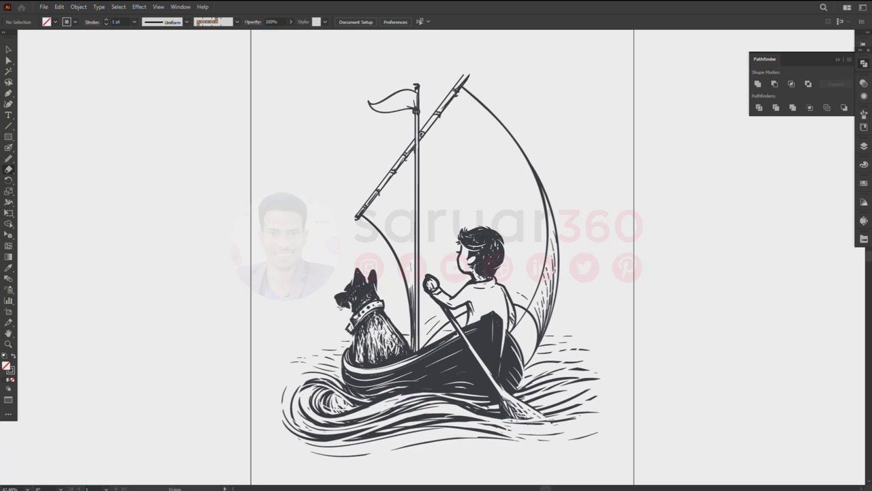
{"action": "key", "text": "shift+b"}
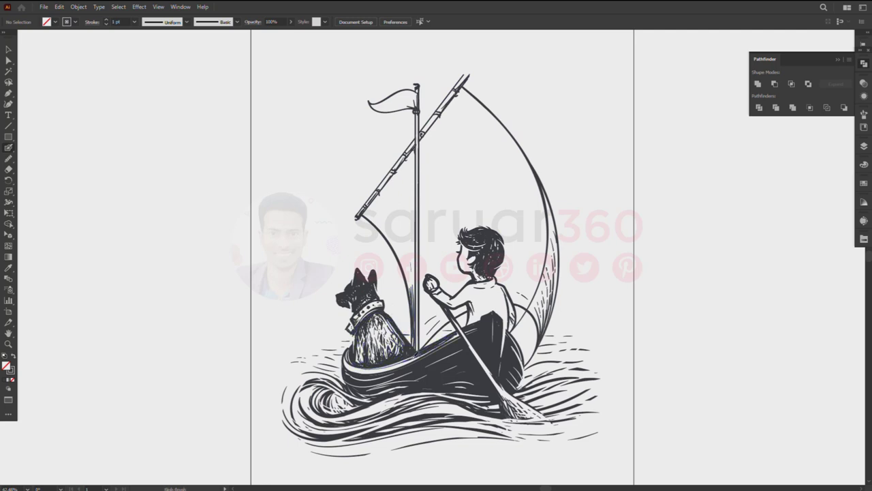
{"action": "left_click_drag", "start_coordinate": [463, 256], "coordinate": [467, 270]}
{"action": "key", "text": "shift+e"}
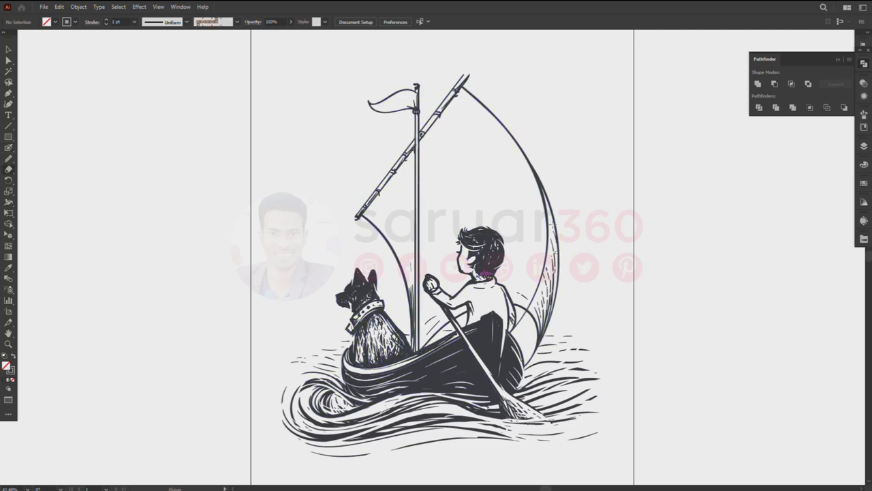
- Erase parts of the waves below the boat and add hatch dashes across the sail
{"action": "left_click_drag", "start_coordinate": [501, 412], "coordinate": [355, 416]}
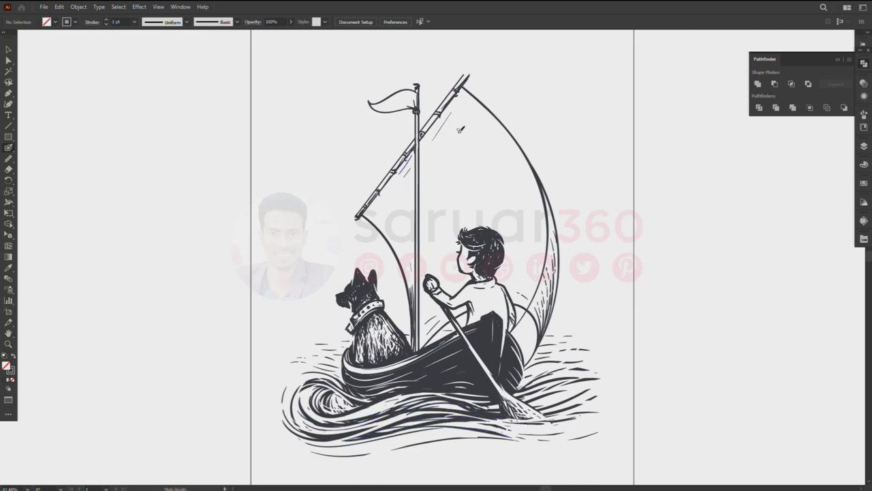
{"action": "left_click_drag", "start_coordinate": [518, 205], "coordinate": [541, 242]}
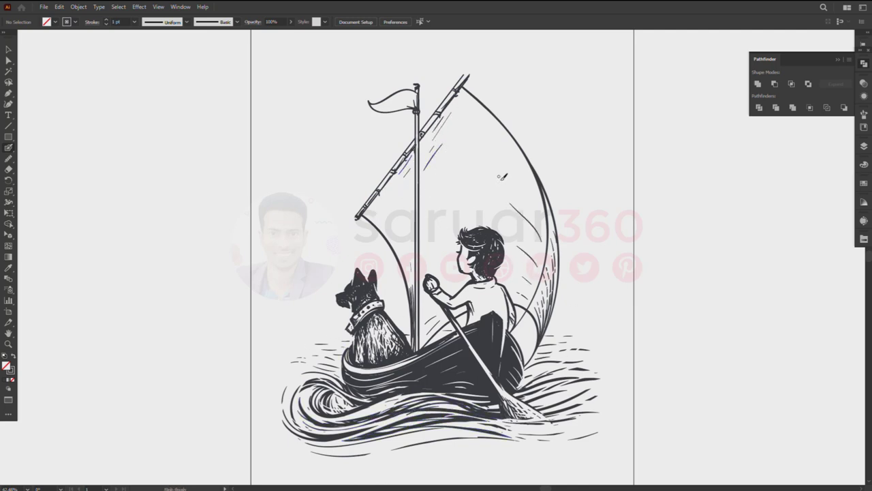
{"action": "left_click_drag", "start_coordinate": [510, 161], "coordinate": [544, 207]}
{"action": "left_click_drag", "start_coordinate": [499, 146], "coordinate": [530, 192]}
{"action": "key", "text": "shift+e"}
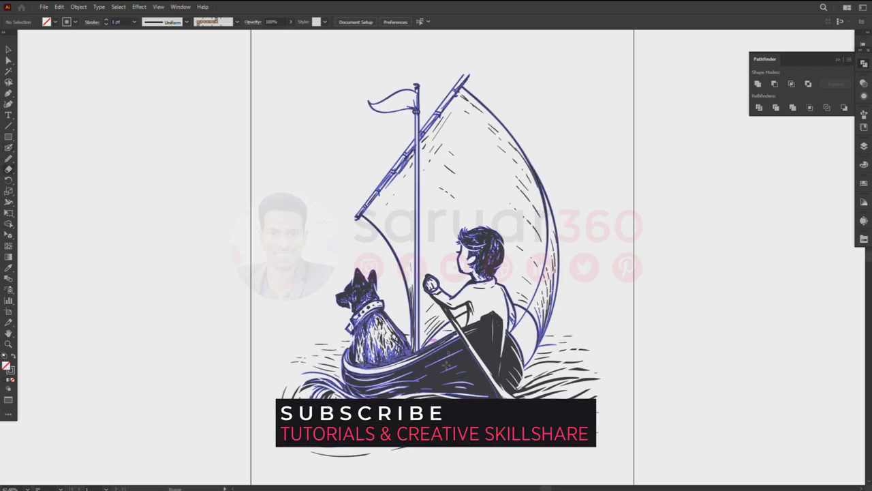
- Select all the boat artwork, group it, and zoom out to the whole artboard
{"action": "key", "text": "v"}
{"action": "key", "text": "ctrl+a"}
{"action": "key", "text": "ctrl+minus"}
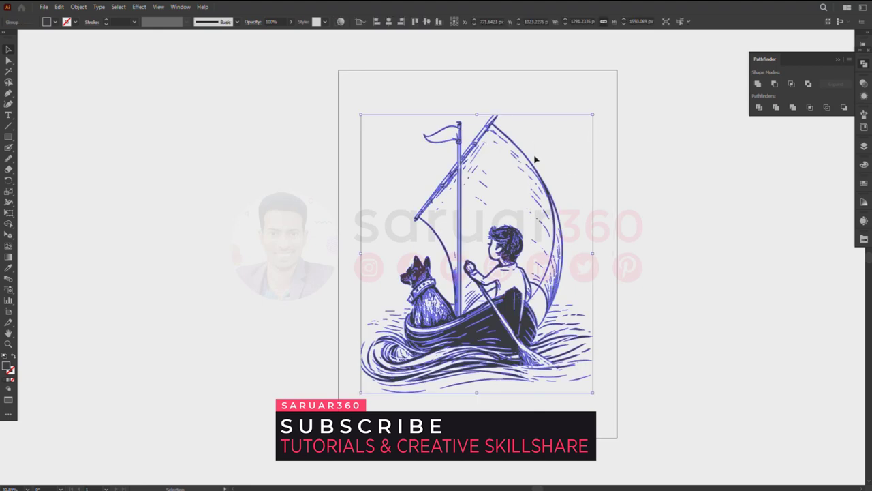
- Scale the grouped boat artwork down on the artboard and deselect it
{"action": "left_click_drag", "start_coordinate": [591, 113], "coordinate": [579, 127]}
{"action": "key", "text": "ctrl+shift+a"}
{"action": "key", "text": "ctrl+plus"}
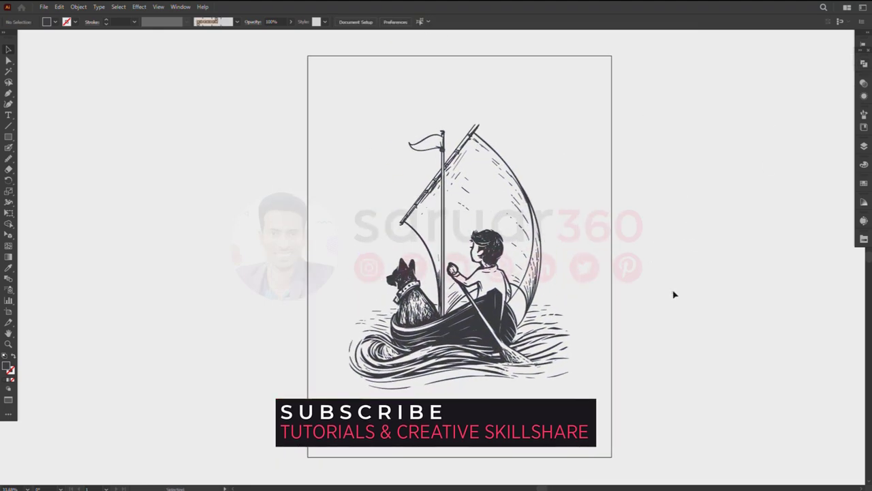
{"action": "key", "text": "ctrl+plus"}
{"action": "key", "text": "ctrl+plus"}
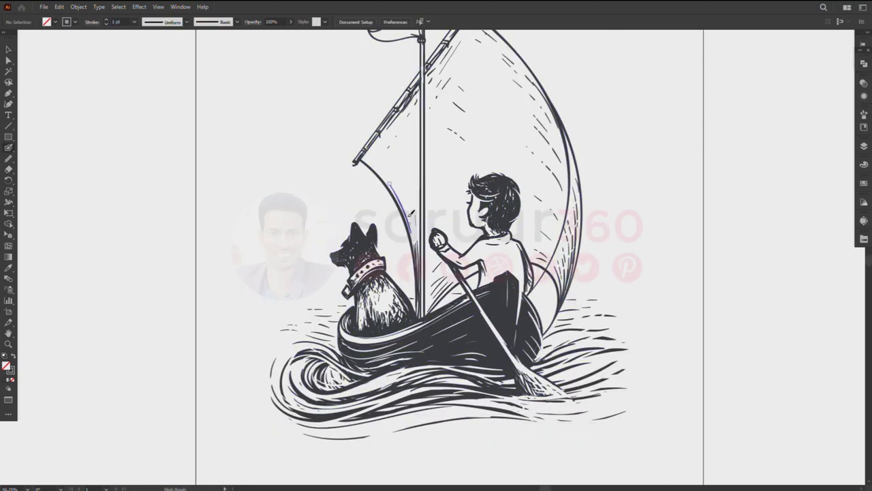
{"action": "key", "text": "shift+e"}
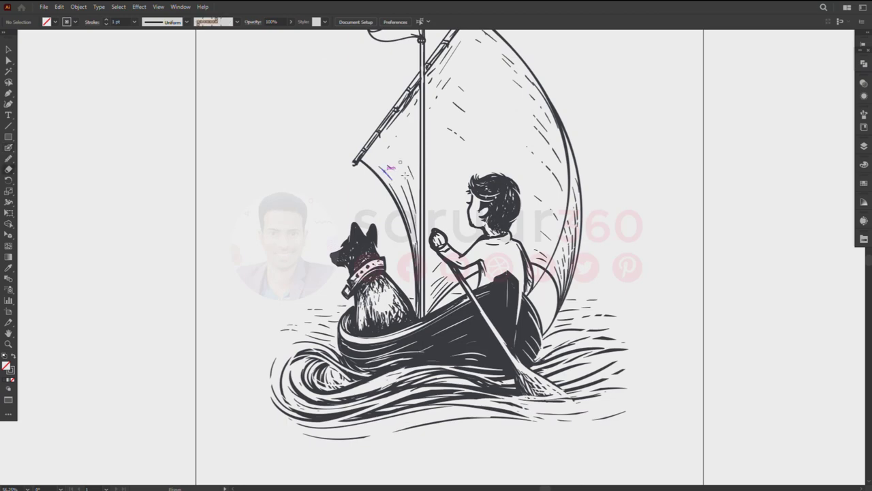
{"action": "key", "text": "ctrl+0"}
- Paint a long wavy stroke along the right waves and trim its right end
{"action": "scroll", "coordinate": [436, 313], "scroll_direction": "up", "scroll_amount": 3}
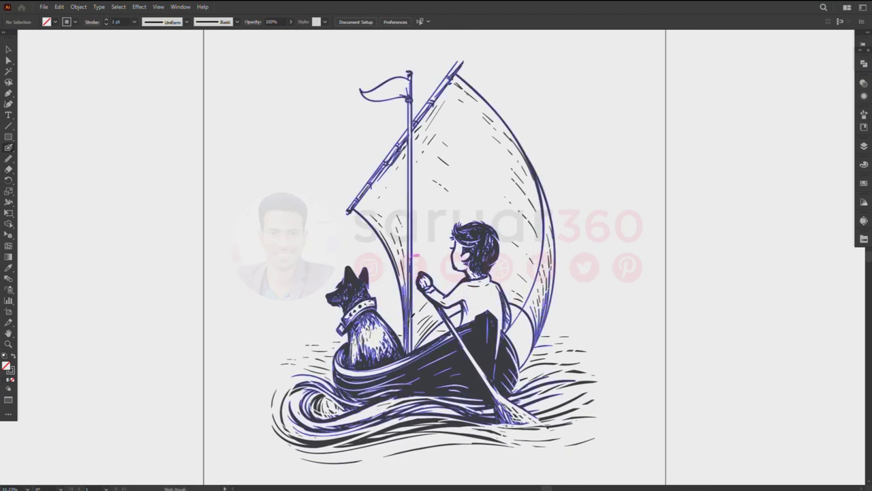
{"action": "key", "text": "a"}
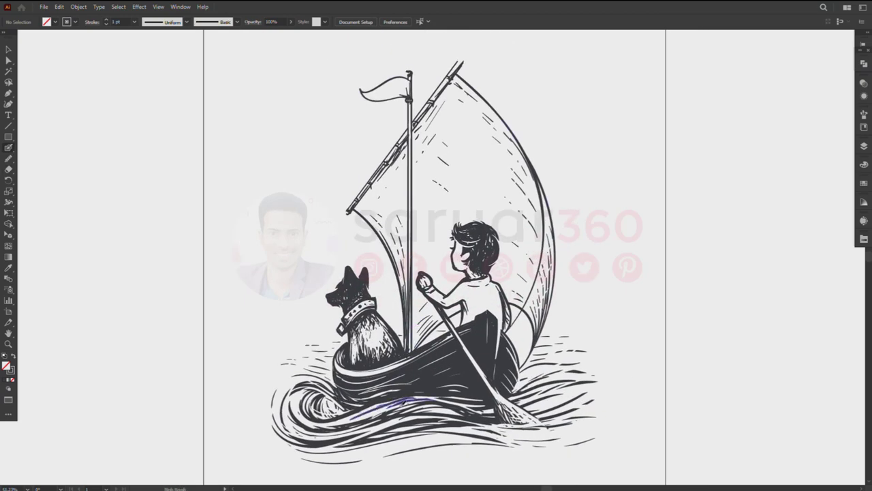
{"action": "key", "text": "shift+b"}
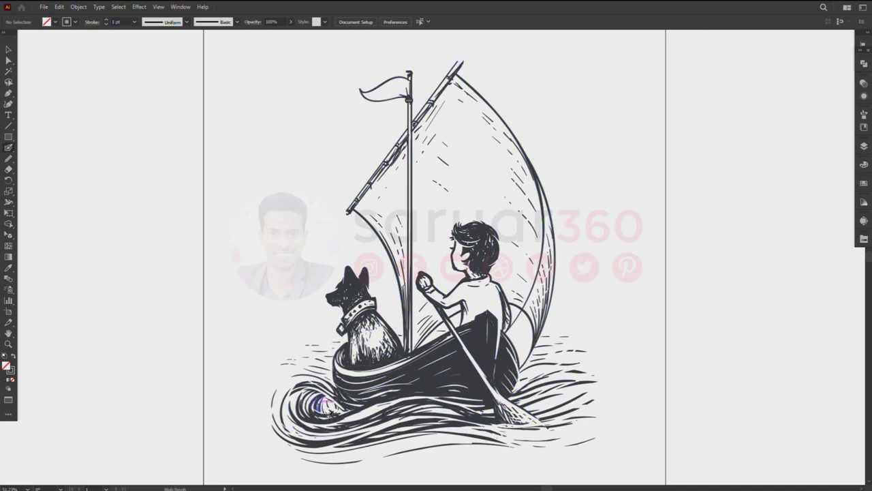
{"action": "key", "text": "ctrl+0"}
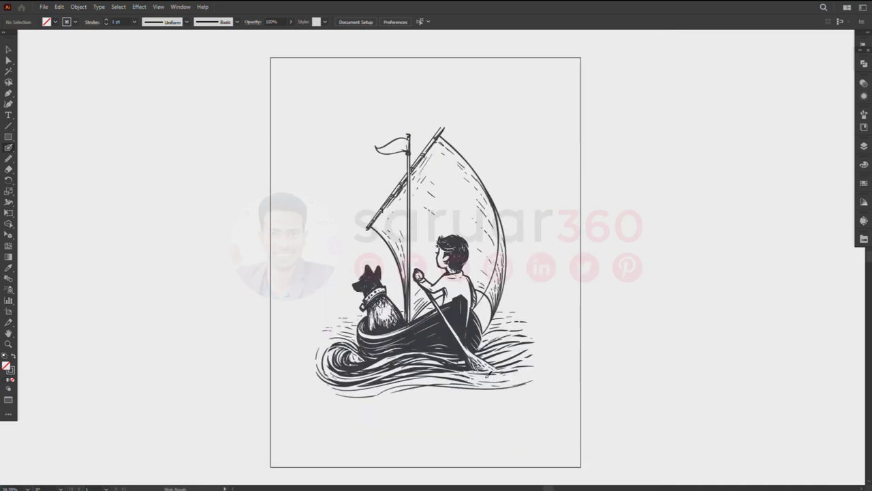
{"action": "left_click_drag", "start_coordinate": [414, 376], "coordinate": [583, 351]}
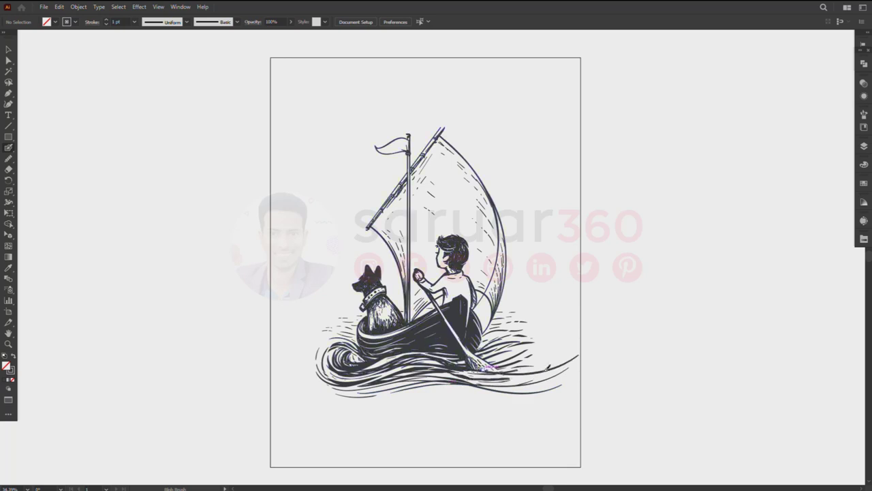
{"action": "key", "text": "shift+e"}
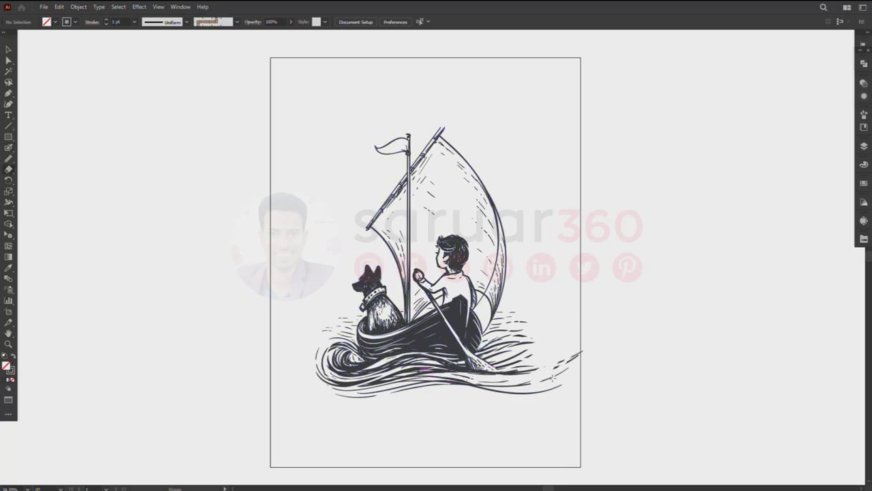
{"action": "left_click_drag", "start_coordinate": [551, 377], "coordinate": [498, 396]}
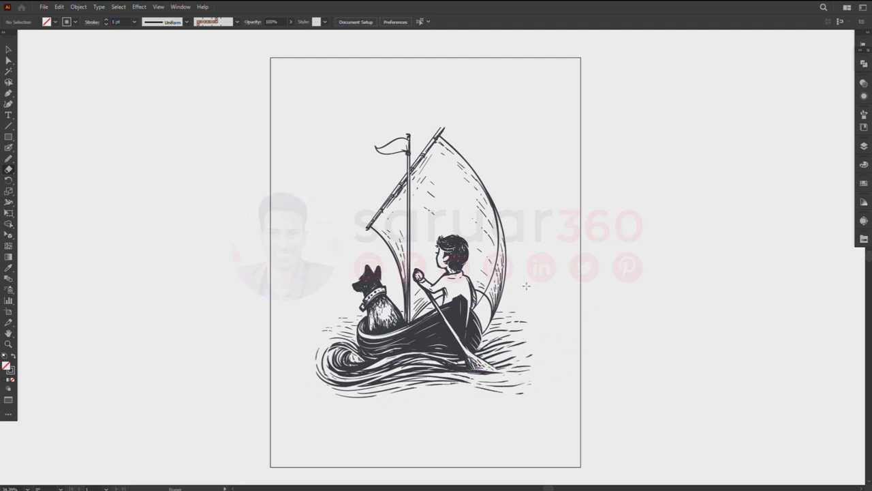
- Select the whole boat artwork, then deselect it
{"action": "key", "text": "v"}
{"action": "key", "text": "ctrl+a"}
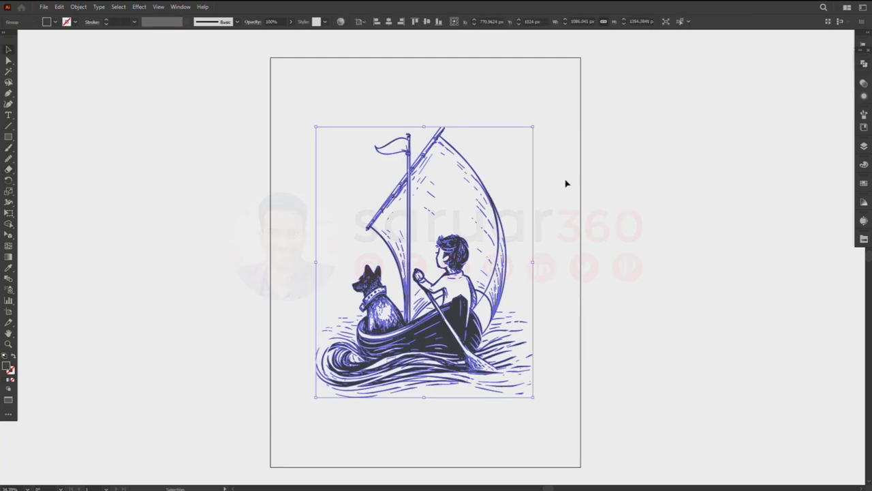
{"action": "left_click", "coordinate": [416, 35]}
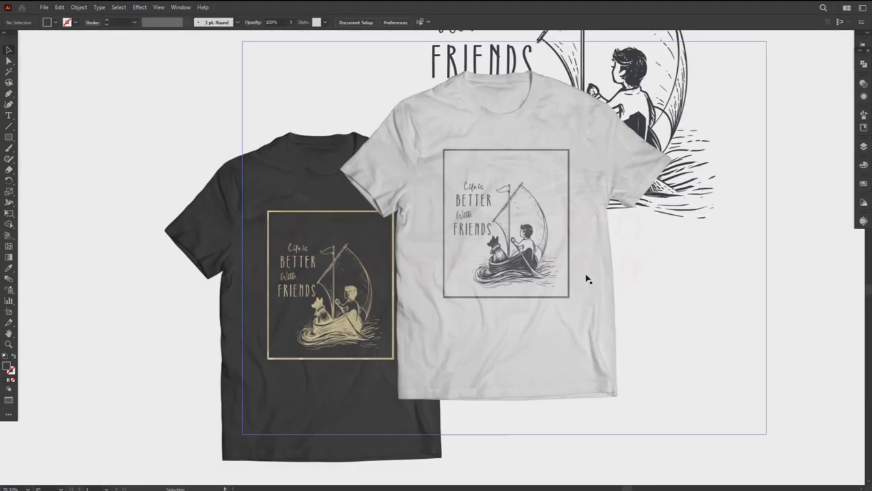
- Drag the framed boat design onto the white T-shirt mockup
{"action": "left_click_drag", "start_coordinate": [584, 277], "coordinate": [530, 310]}
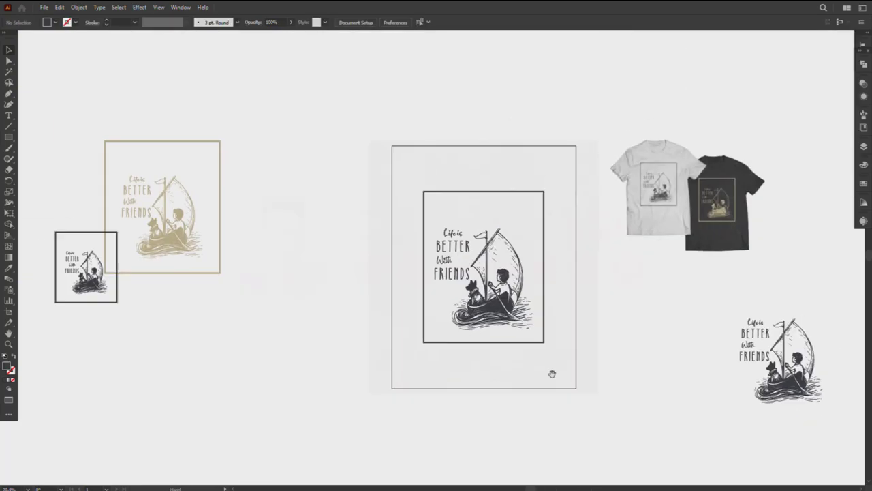